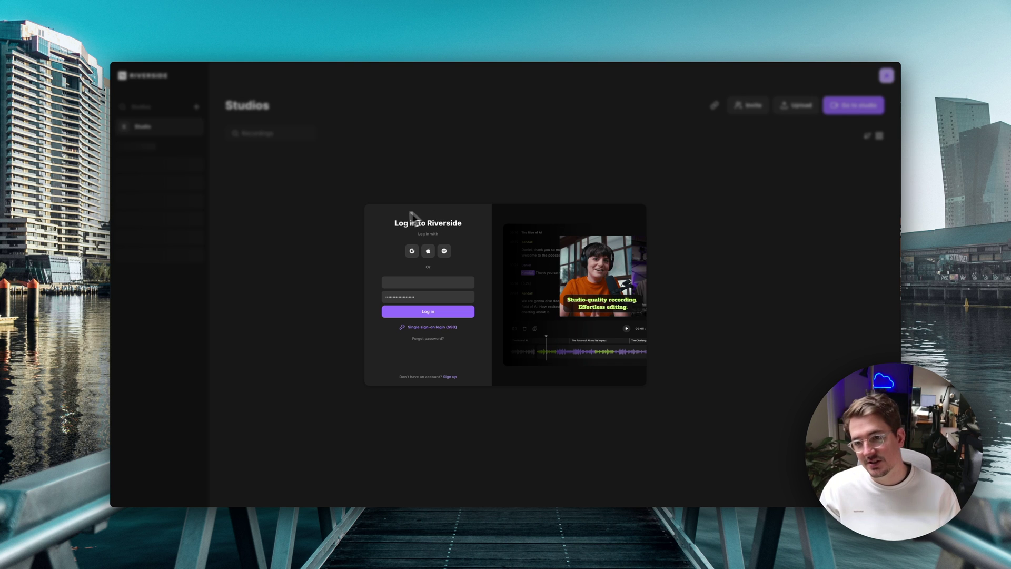
# Log in to Riverside and reach the studio's camera and mic check screen.
pyautogui.click(448, 312)
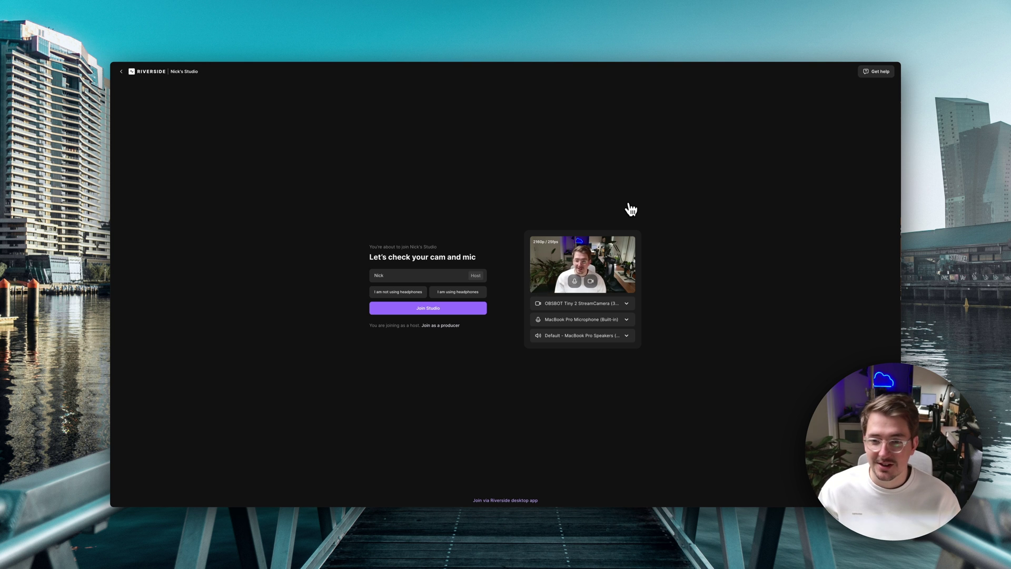
# Choose RODECaster Duo Main Stereo as the microphone and join the studio.
pyautogui.click(625, 303)
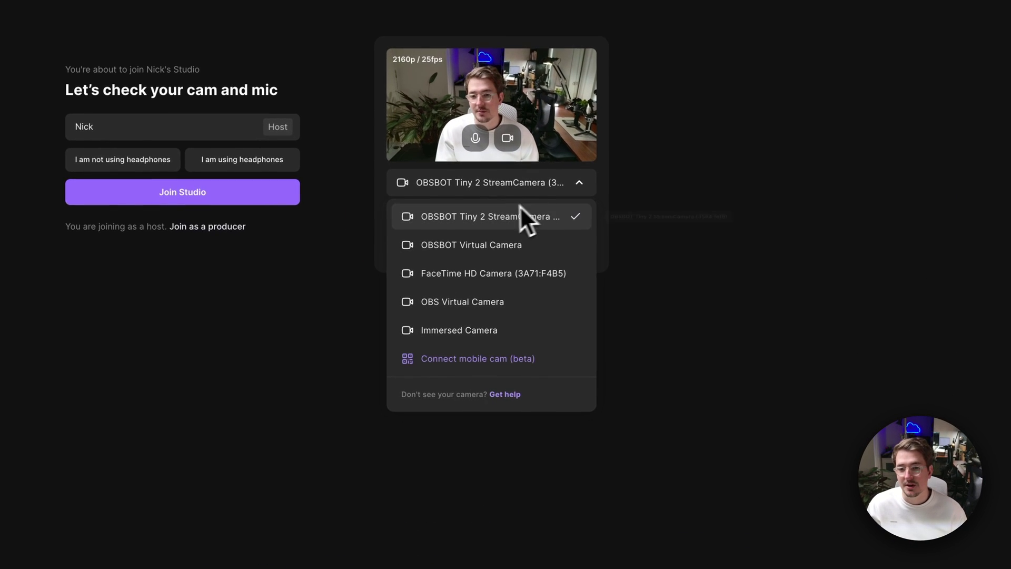
pyautogui.click(490, 226)
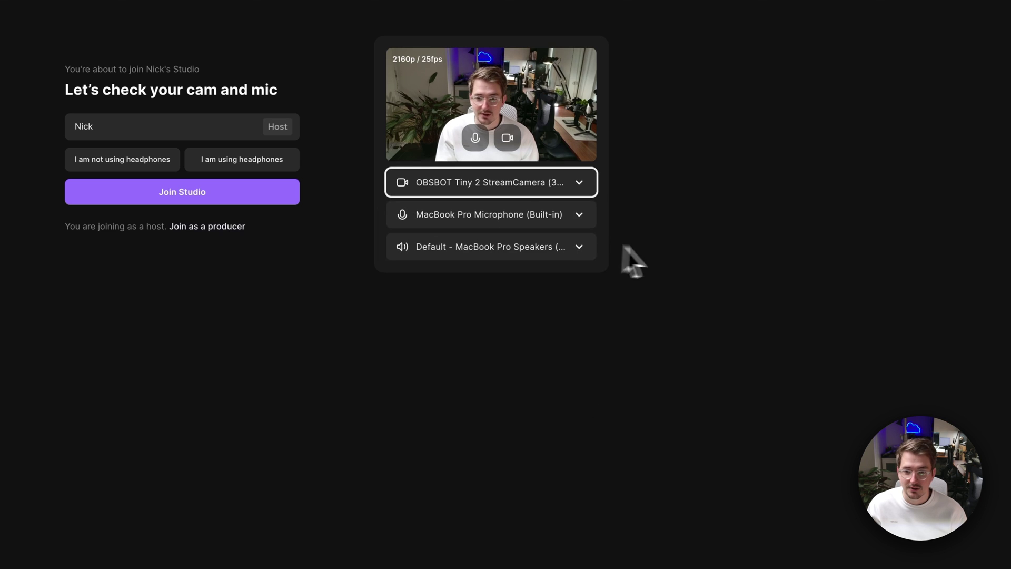
pyautogui.click(553, 221)
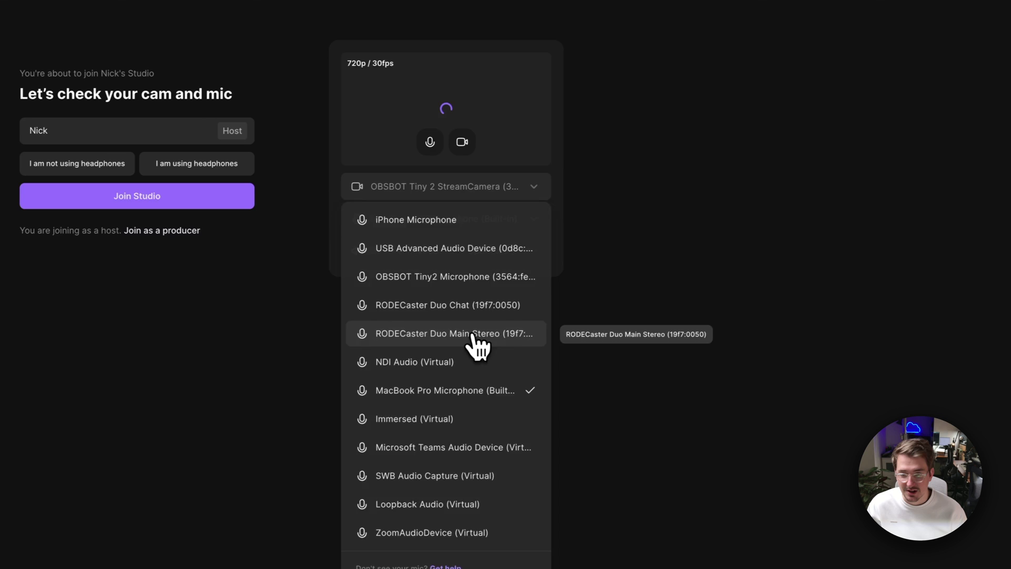
pyautogui.click(472, 333)
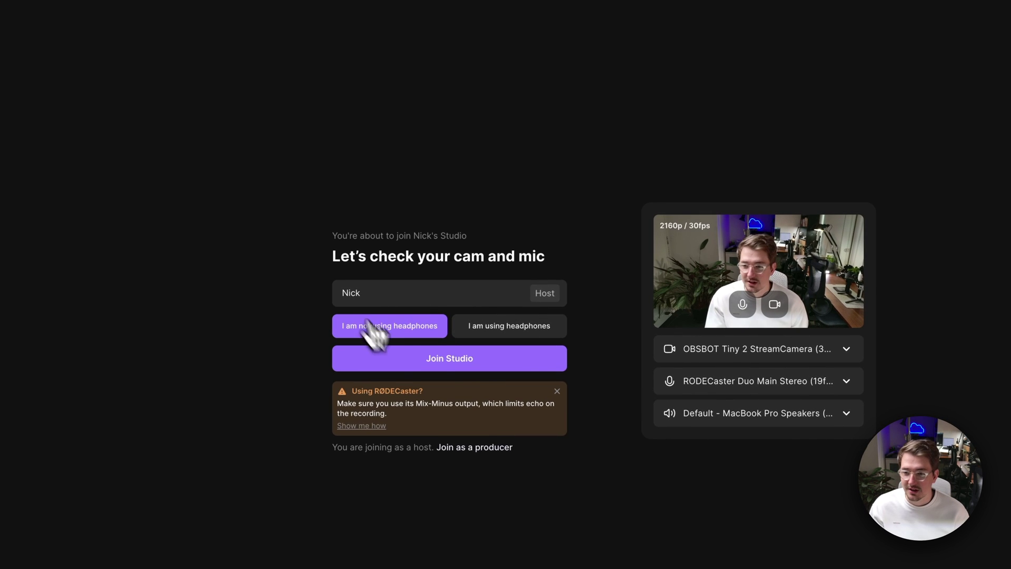
pyautogui.click(483, 363)
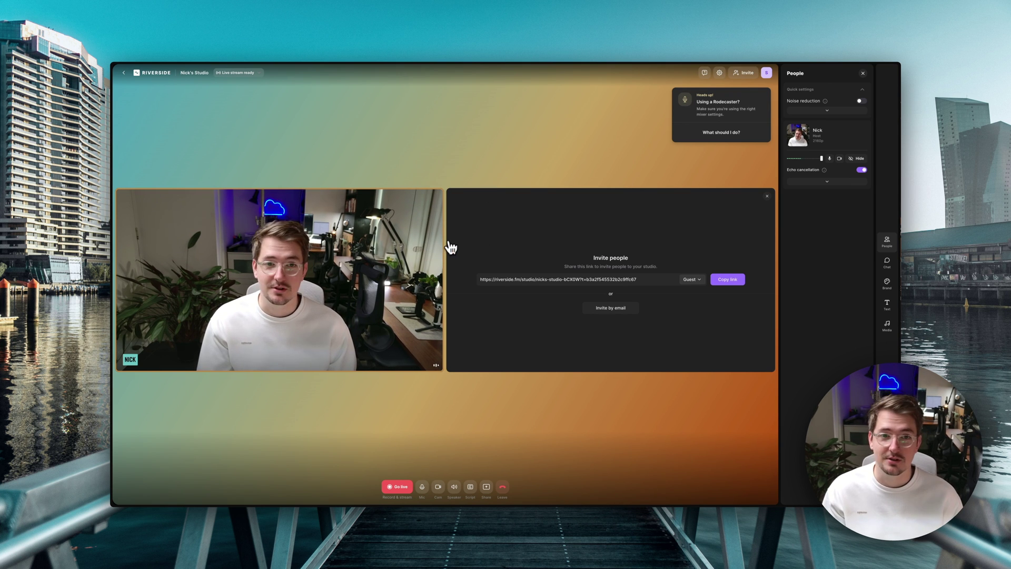
# Upload createbetter_logo_white.png as the studio logo in the bottom-right corner.
pyautogui.click(887, 283)
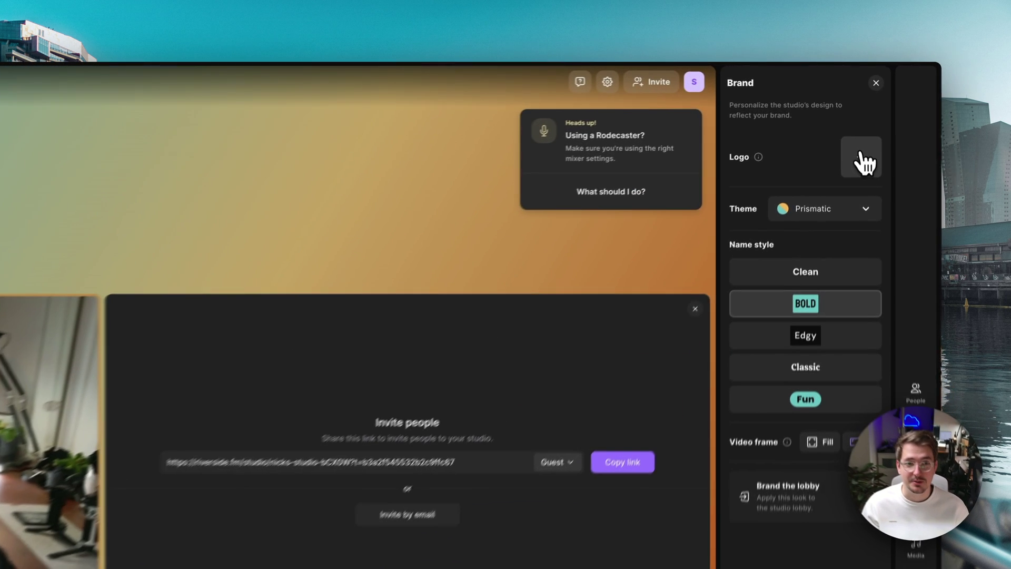
pyautogui.click(864, 174)
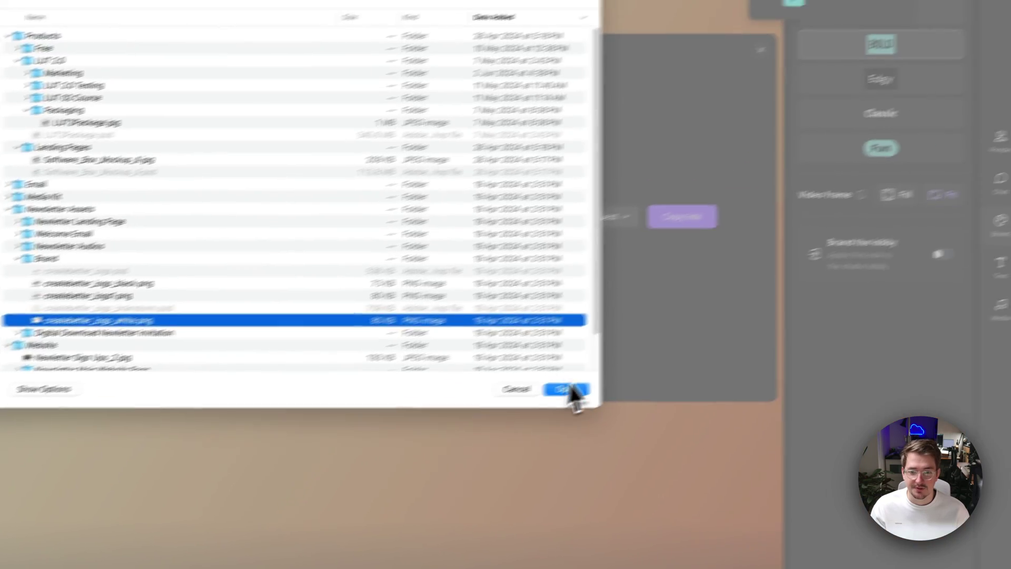
pyautogui.click(571, 395)
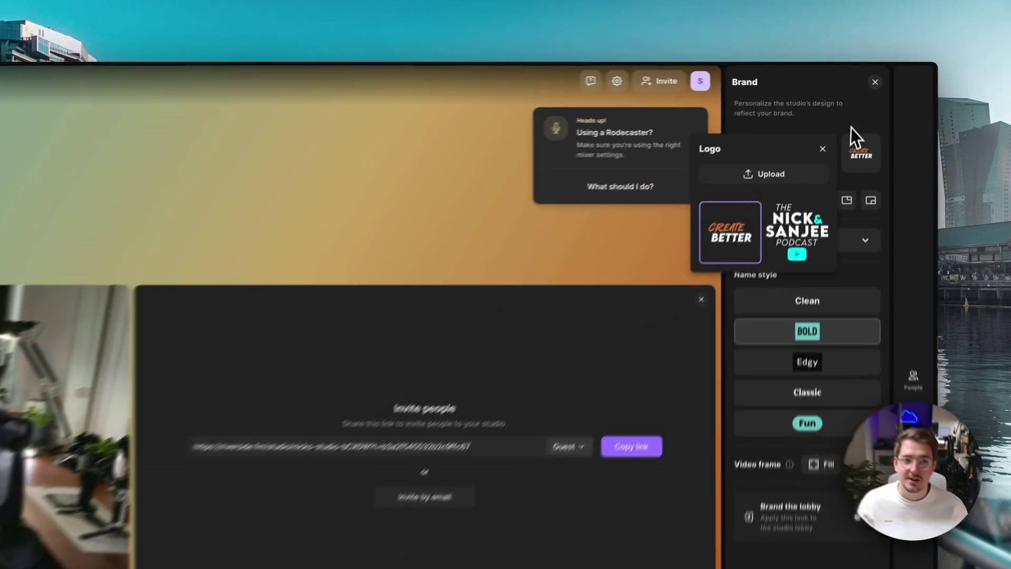
pyautogui.click(851, 131)
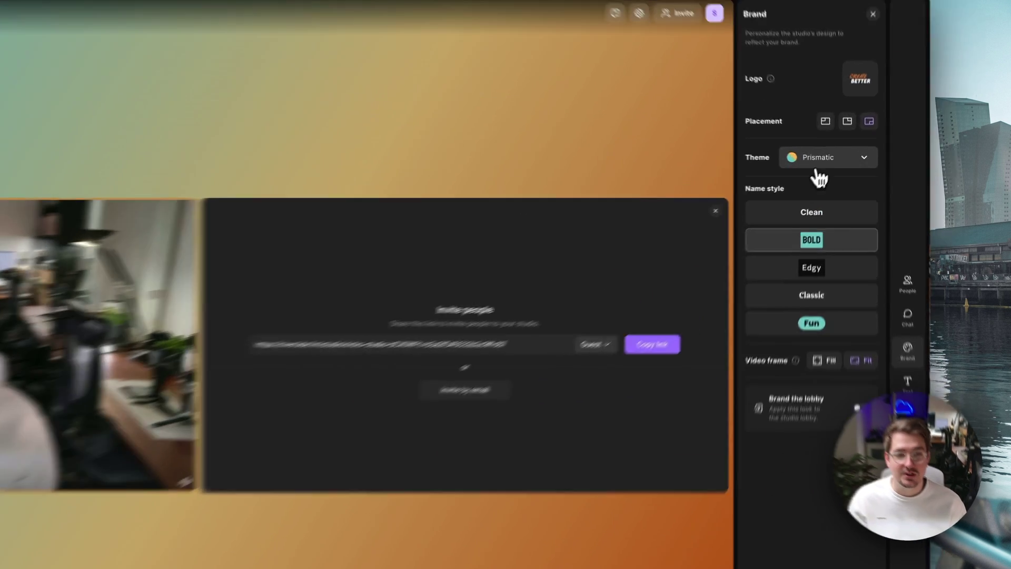
pyautogui.click(860, 162)
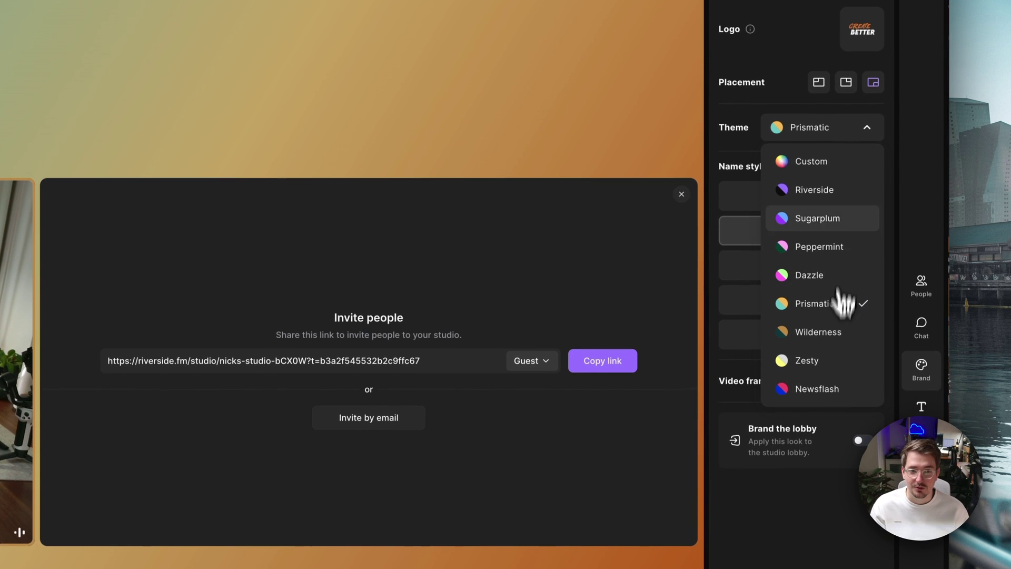
pyautogui.click(855, 161)
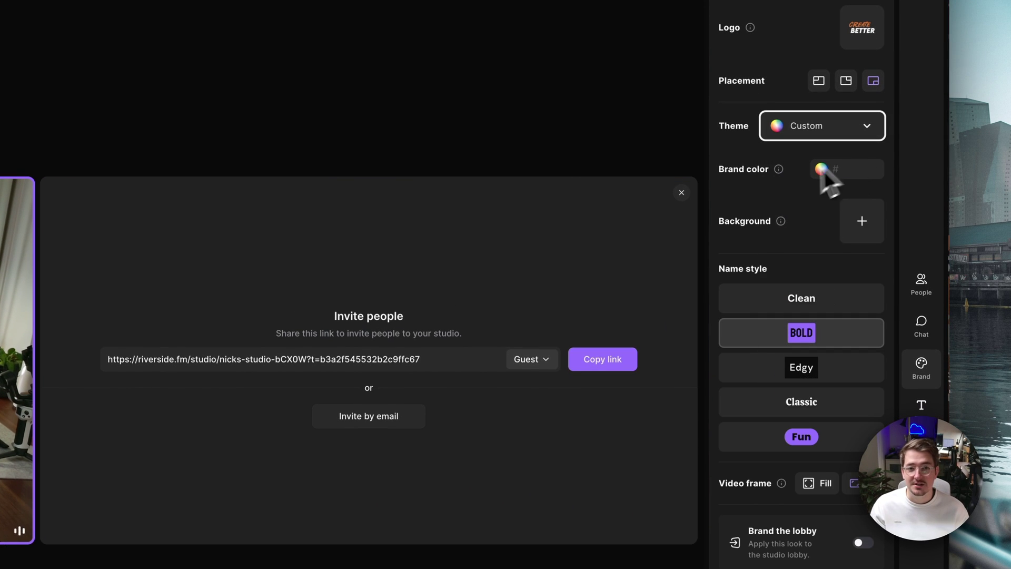
pyautogui.click(852, 129)
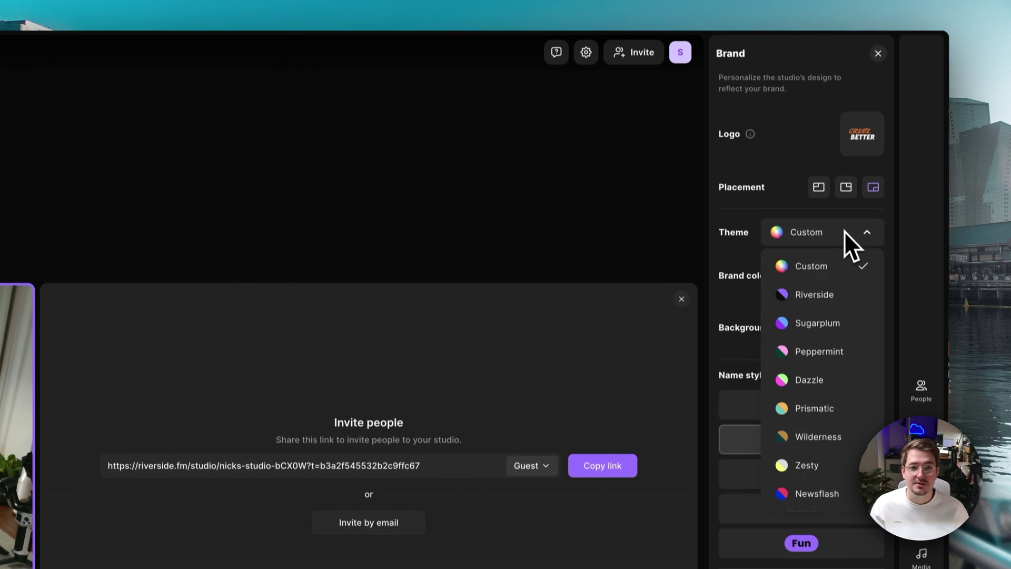
pyautogui.click(842, 157)
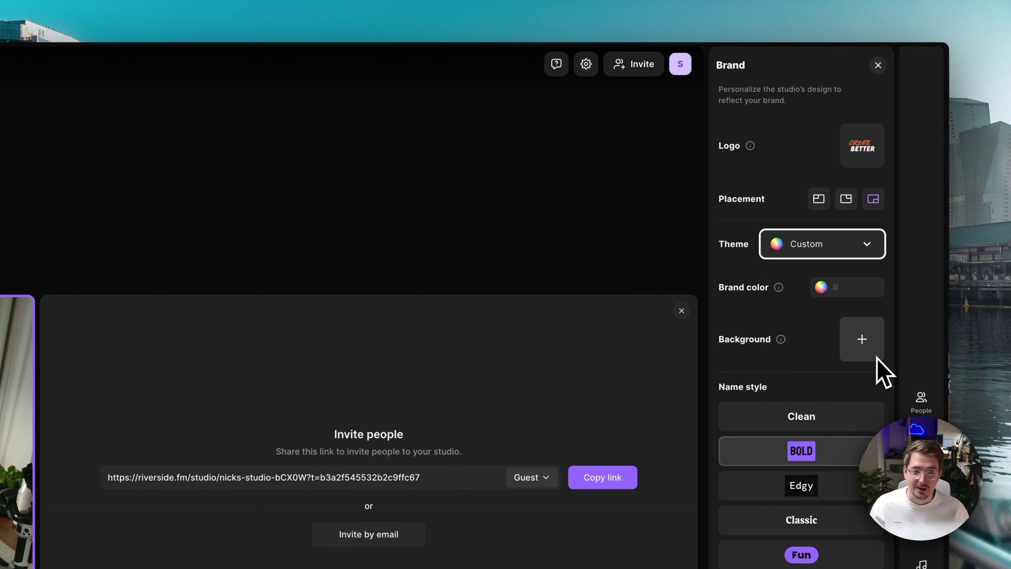
pyautogui.click(837, 258)
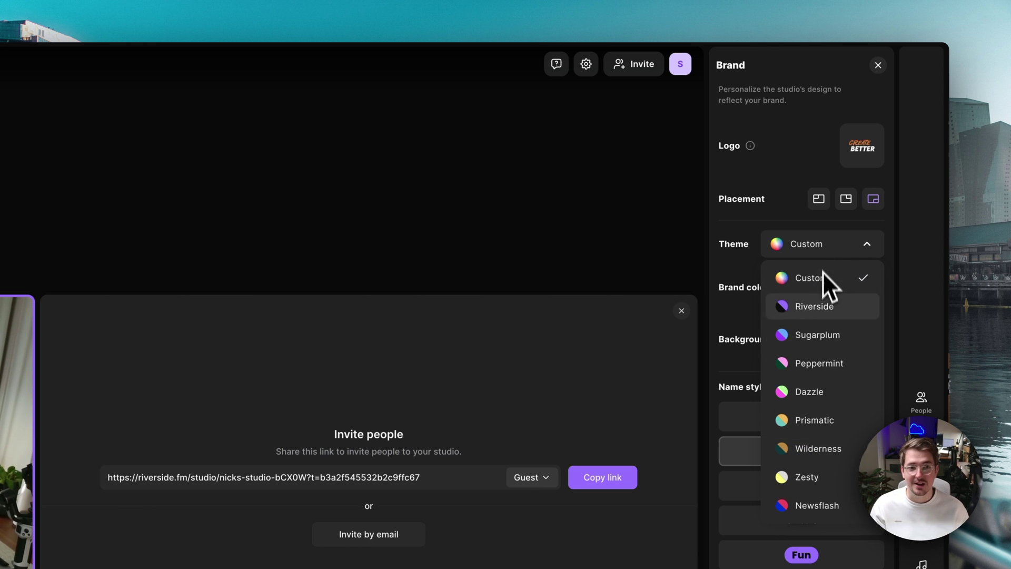
pyautogui.click(831, 345)
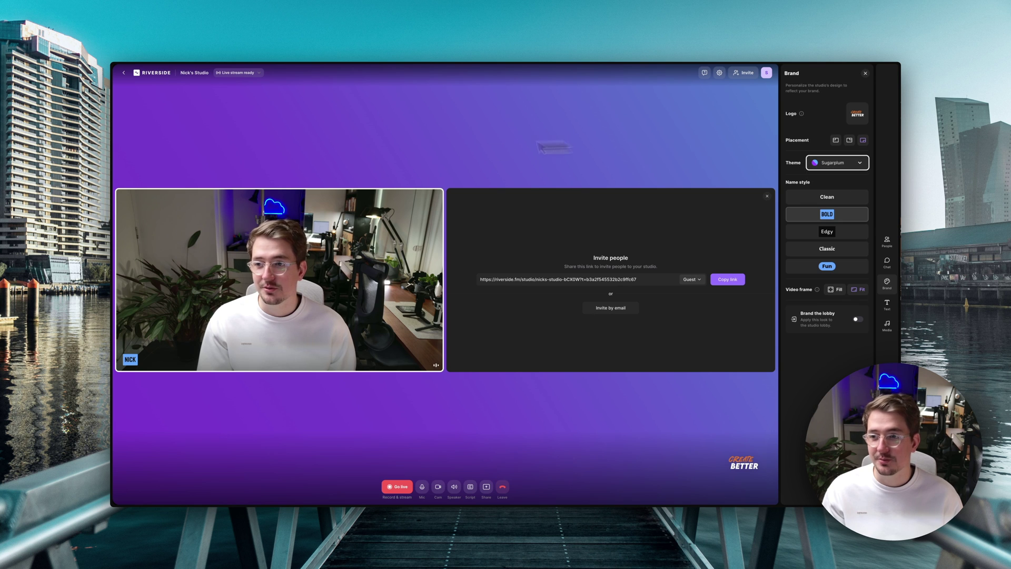
pyautogui.click(827, 163)
pyautogui.click(853, 225)
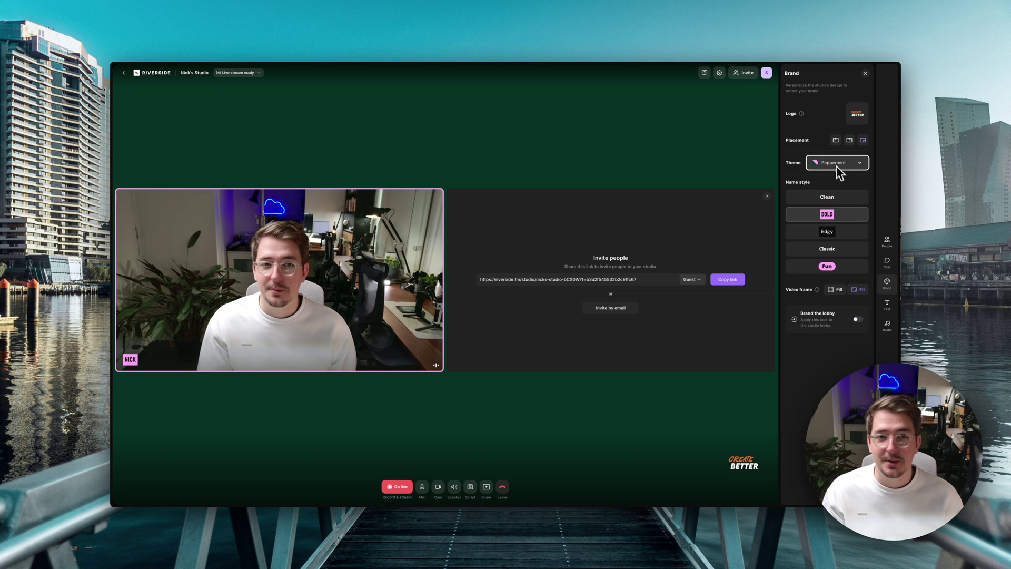
pyautogui.click(836, 167)
pyautogui.click(846, 238)
pyautogui.click(837, 166)
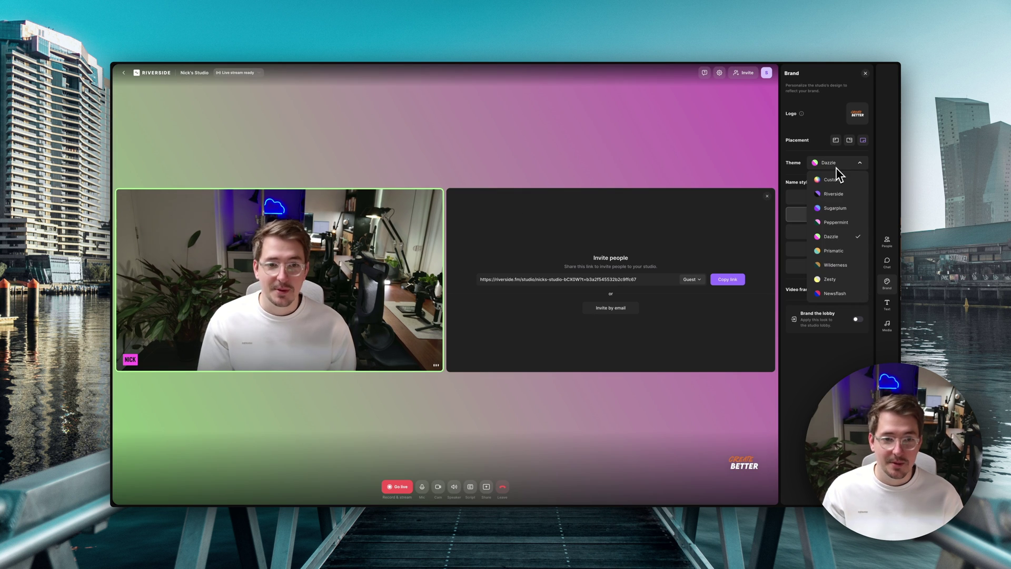
pyautogui.click(843, 252)
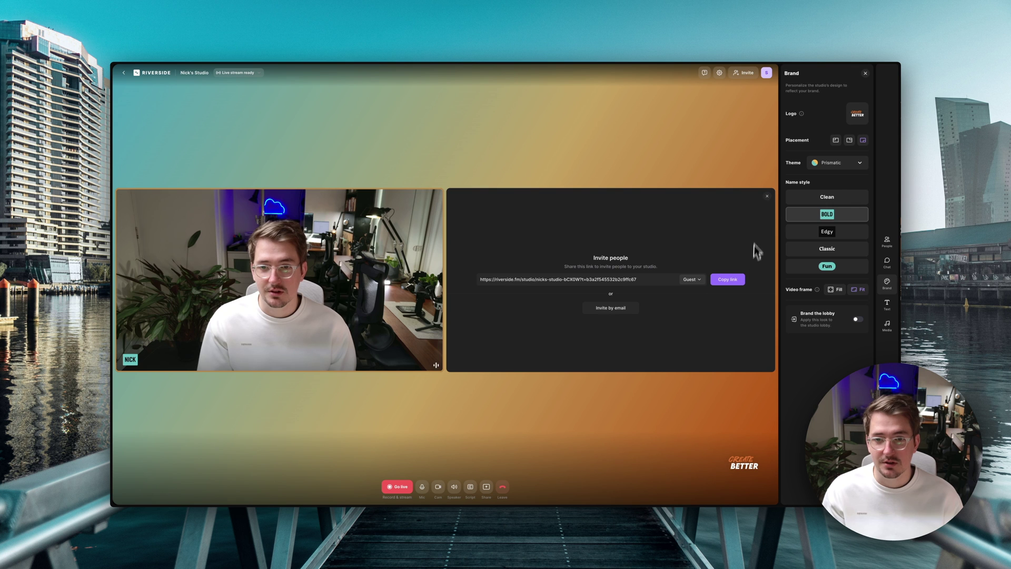
# Hide the invite tile, set the name tag title to YOUTUBER, and make it Large.
pyautogui.click(767, 197)
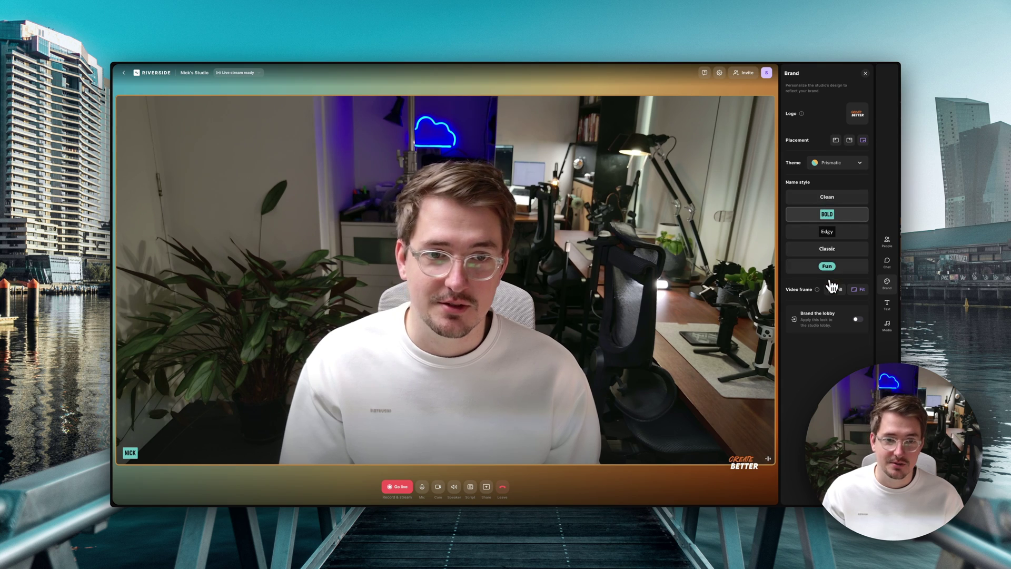
pyautogui.click(128, 455)
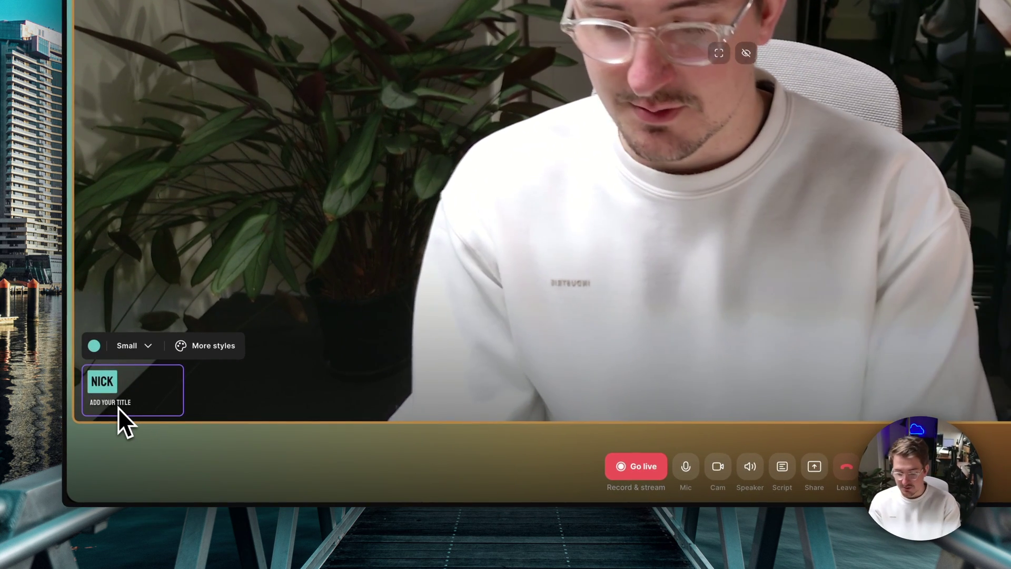
pyautogui.write('YOUTUBER')
pyautogui.click(149, 346)
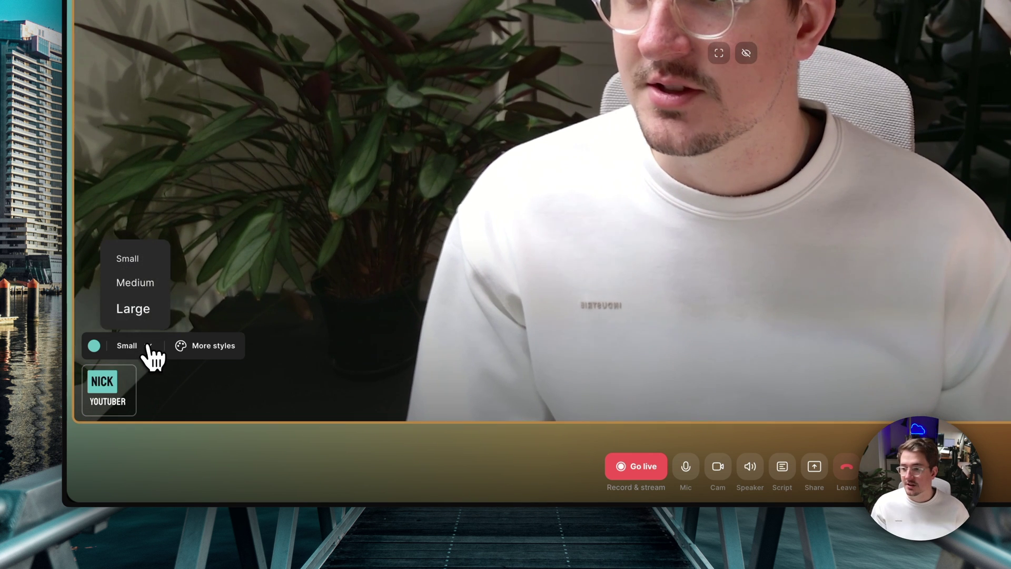
pyautogui.click(151, 313)
pyautogui.click(153, 330)
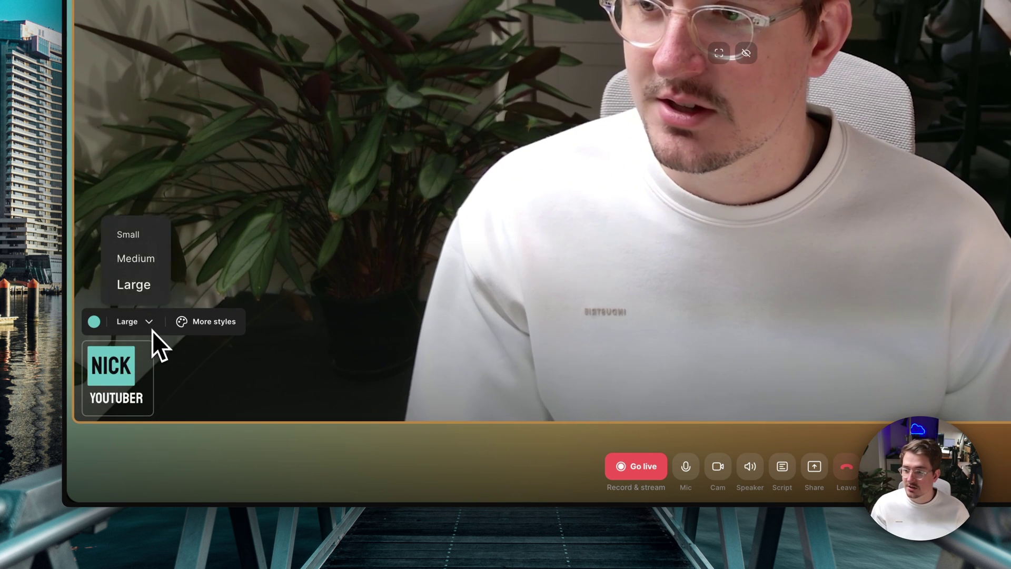
pyautogui.click(151, 330)
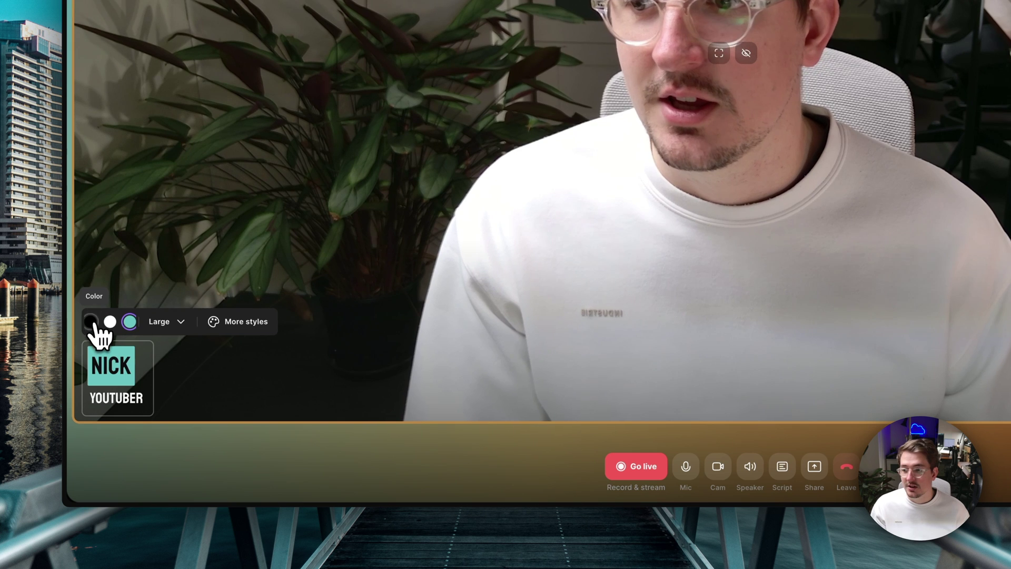
# Apply the Edgy name tag style and switch on Brand the lobby.
pyautogui.click(94, 322)
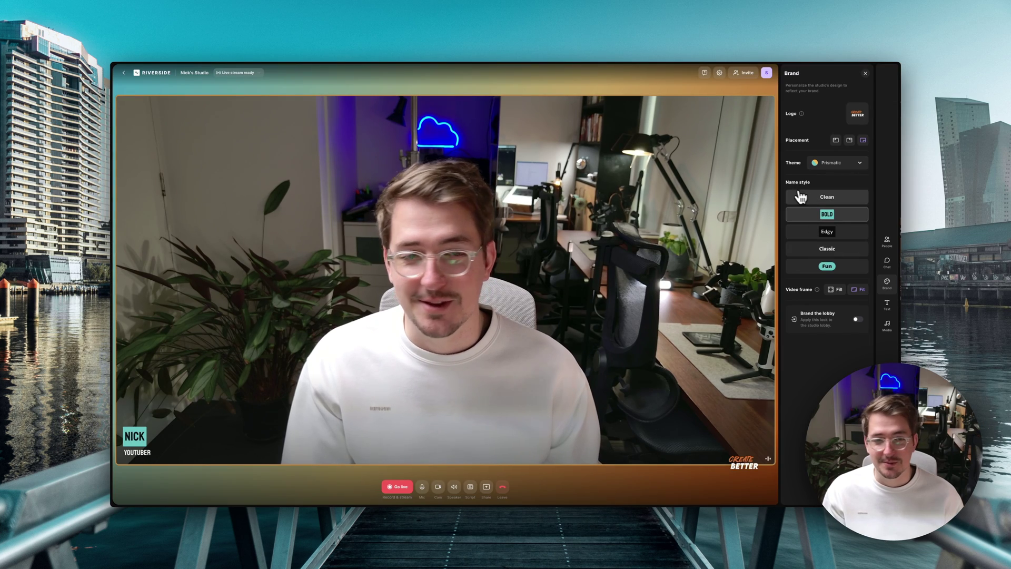
pyautogui.click(845, 232)
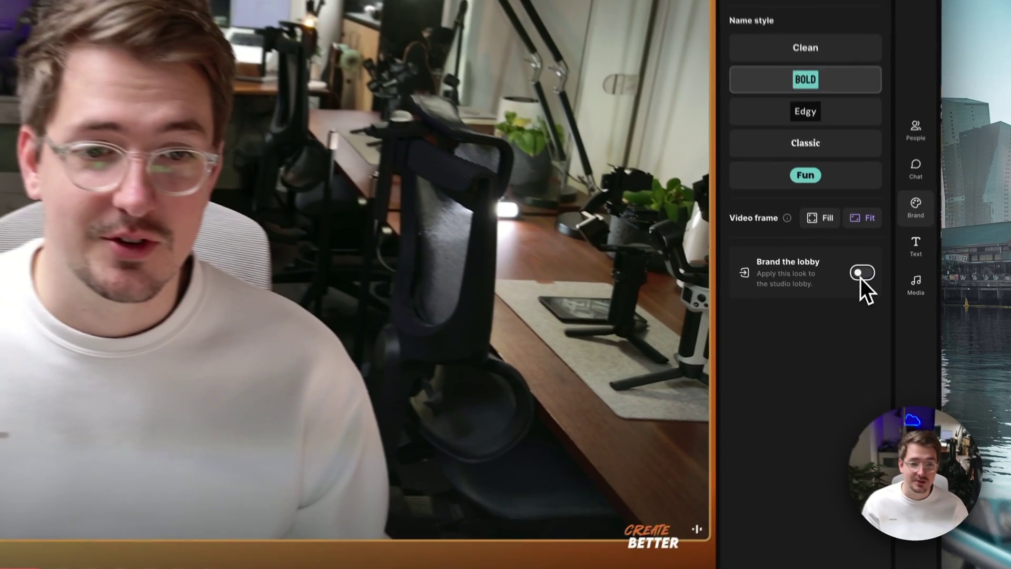
pyautogui.click(857, 319)
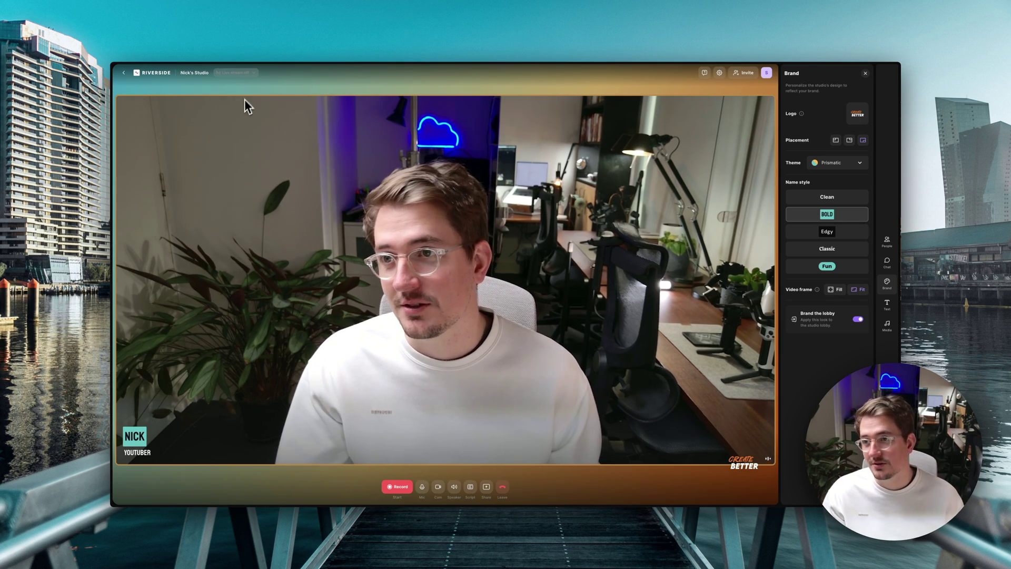
# From the live stream's Stream to social options, start connecting a YouTube destination.
pyautogui.click(237, 73)
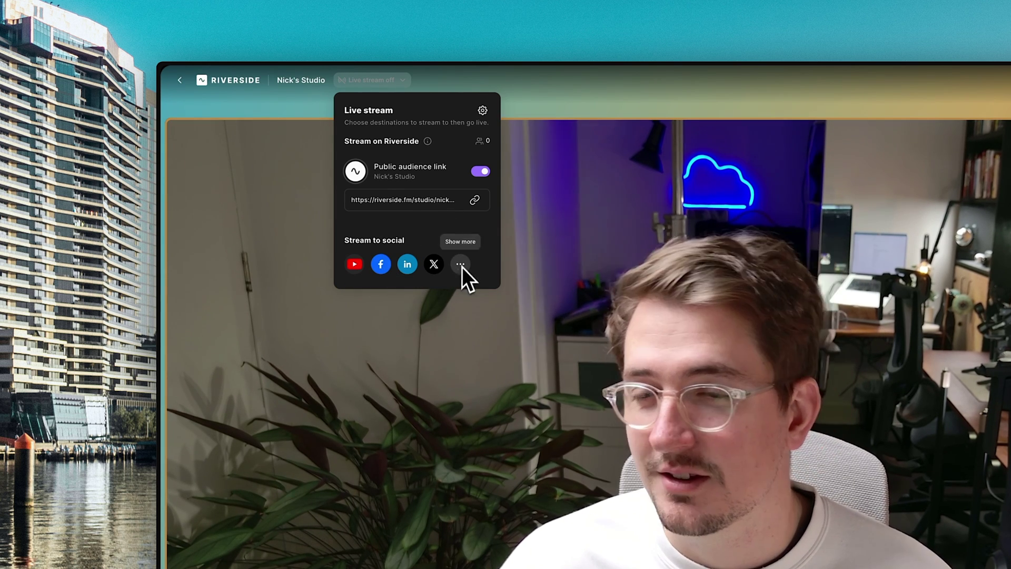
pyautogui.click(462, 264)
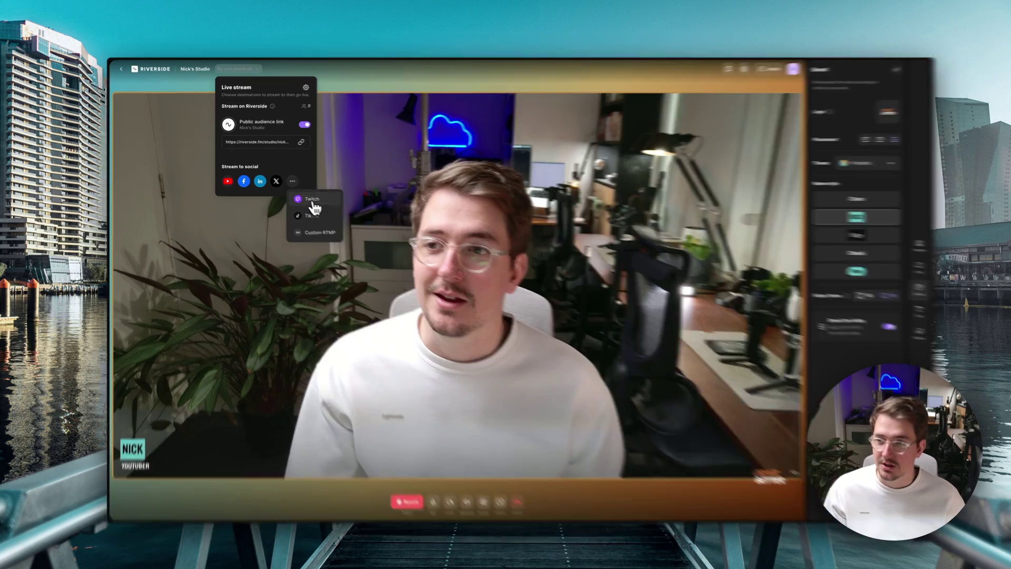
pyautogui.click(287, 179)
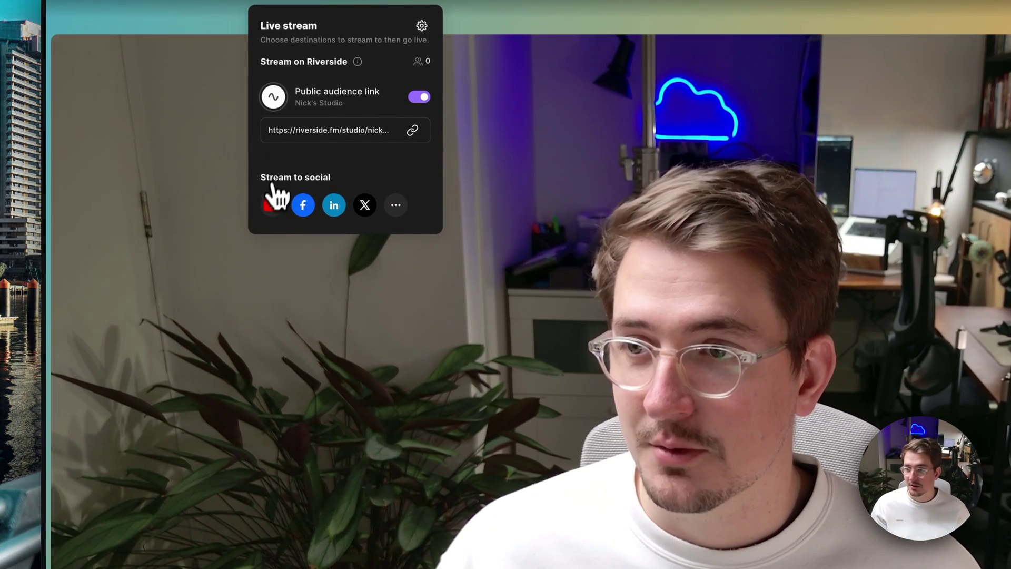
pyautogui.click(273, 206)
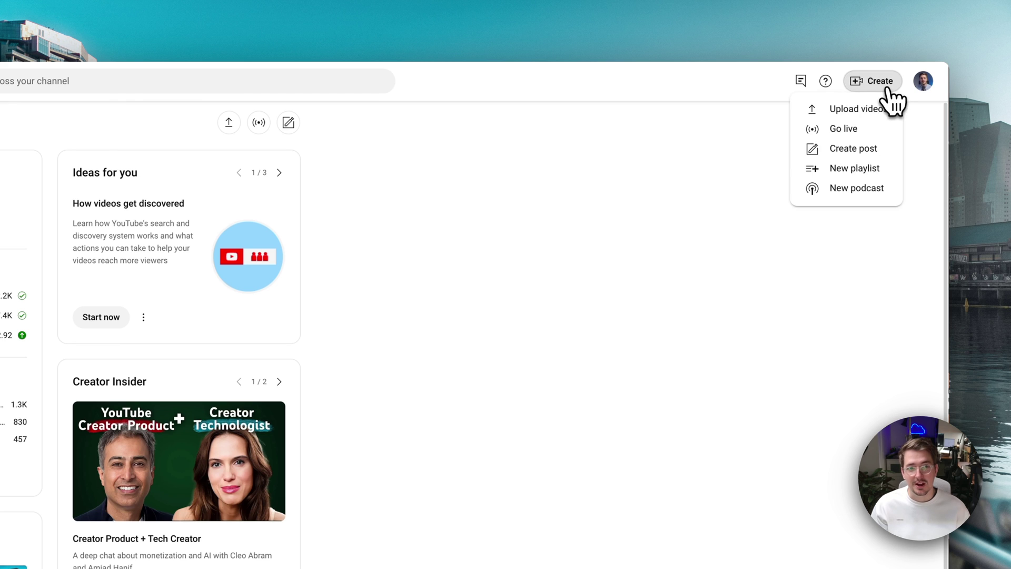
# Open YouTube Studio's Go live dashboard and the stream's title and description settings.
pyautogui.click(857, 127)
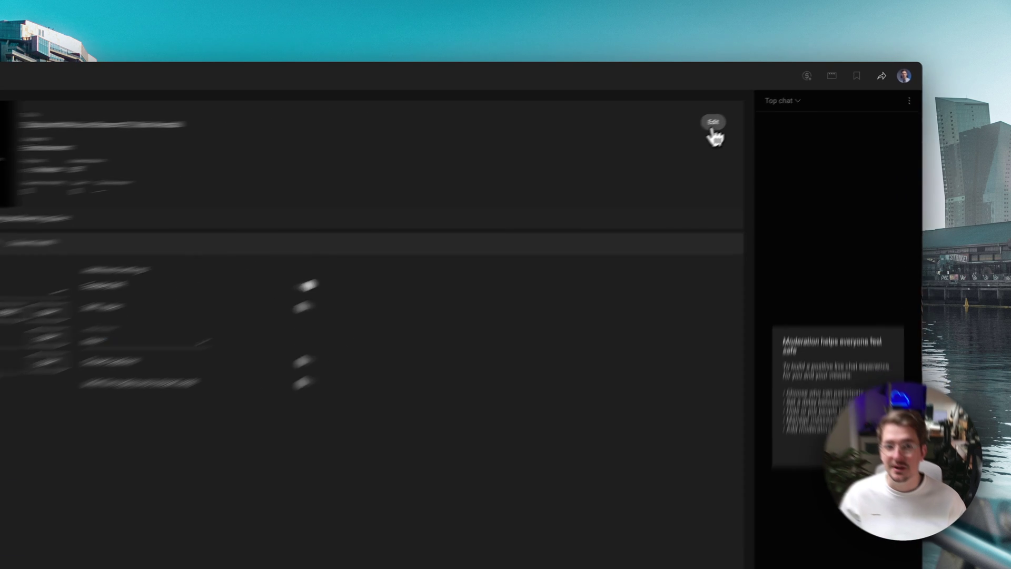
pyautogui.click(756, 103)
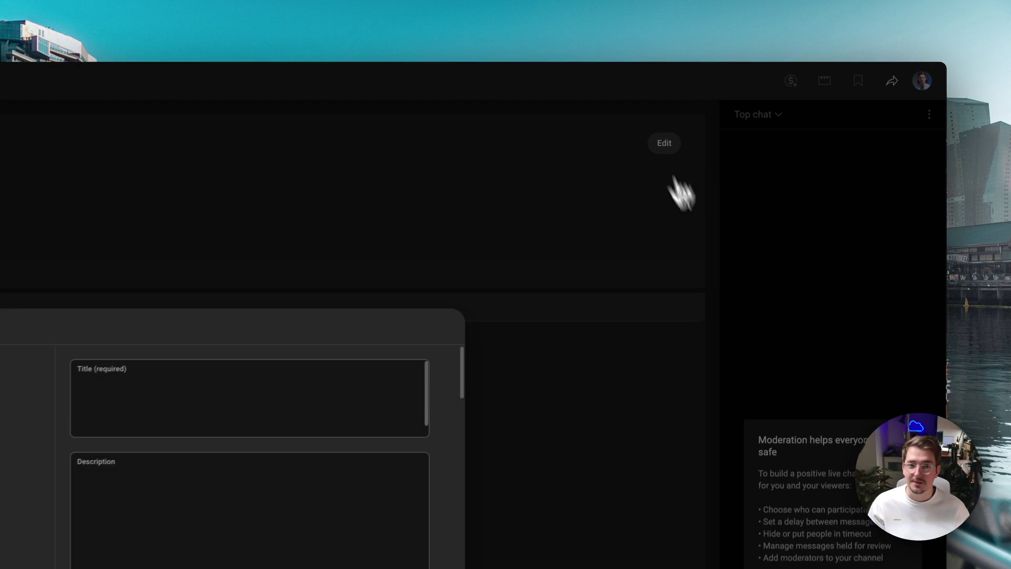
pyautogui.click(499, 273)
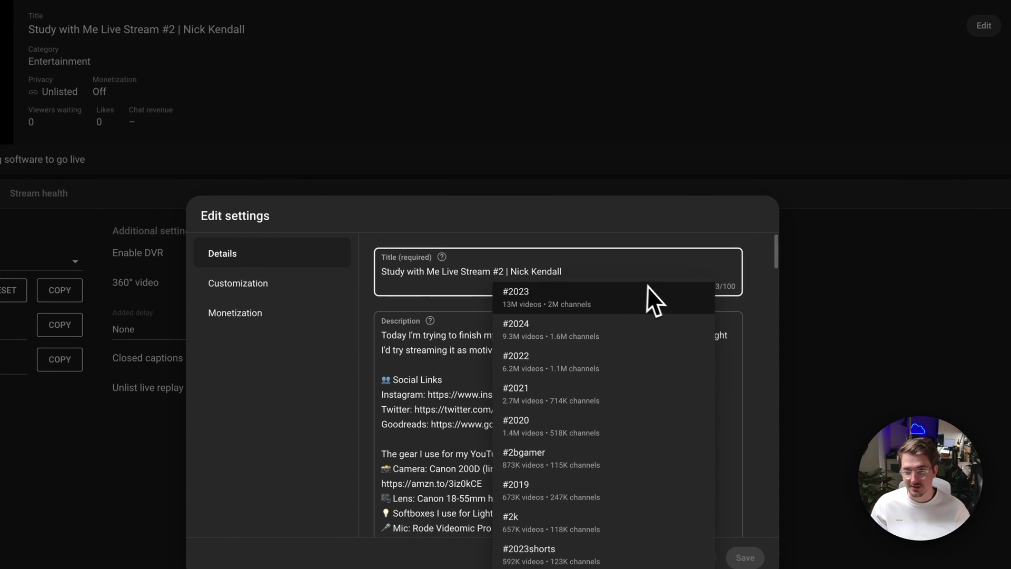
pyautogui.click(467, 333)
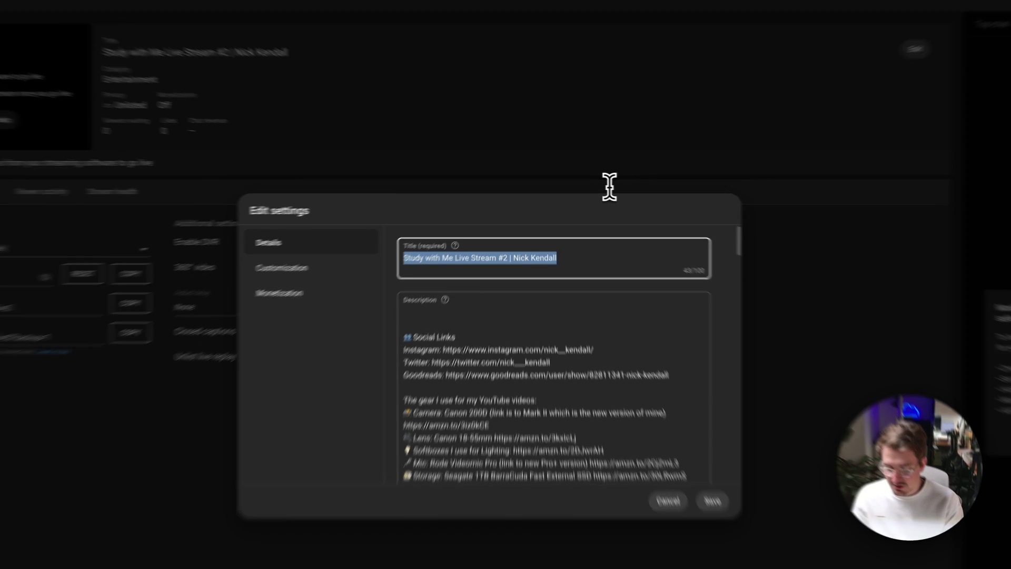
# Retitle the stream 'Riverside Test Stream', keep it Unlisted, and close the edit settings.
pyautogui.write('Riverside Test S')
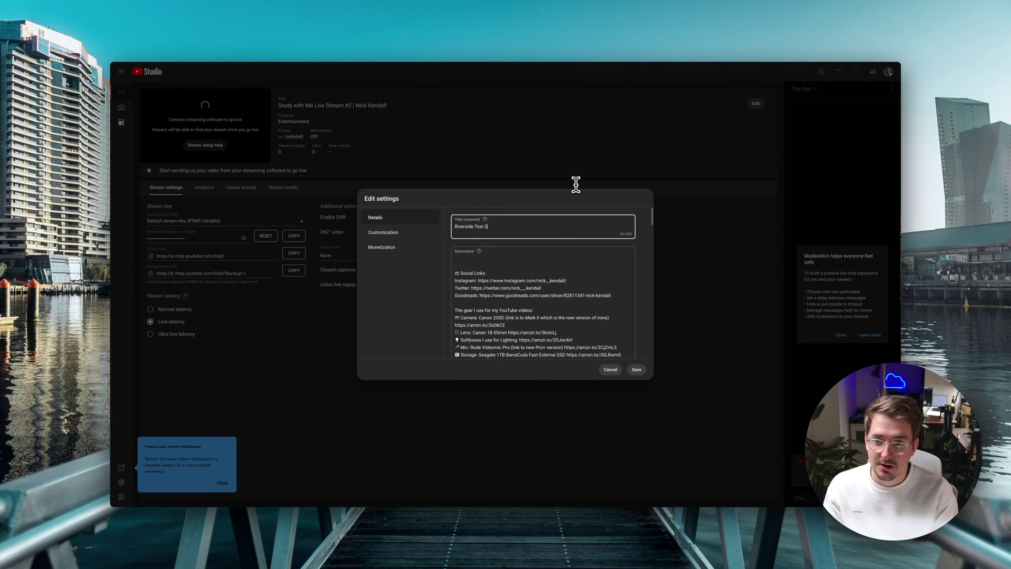
pyautogui.scroll(-10, 573, 320)
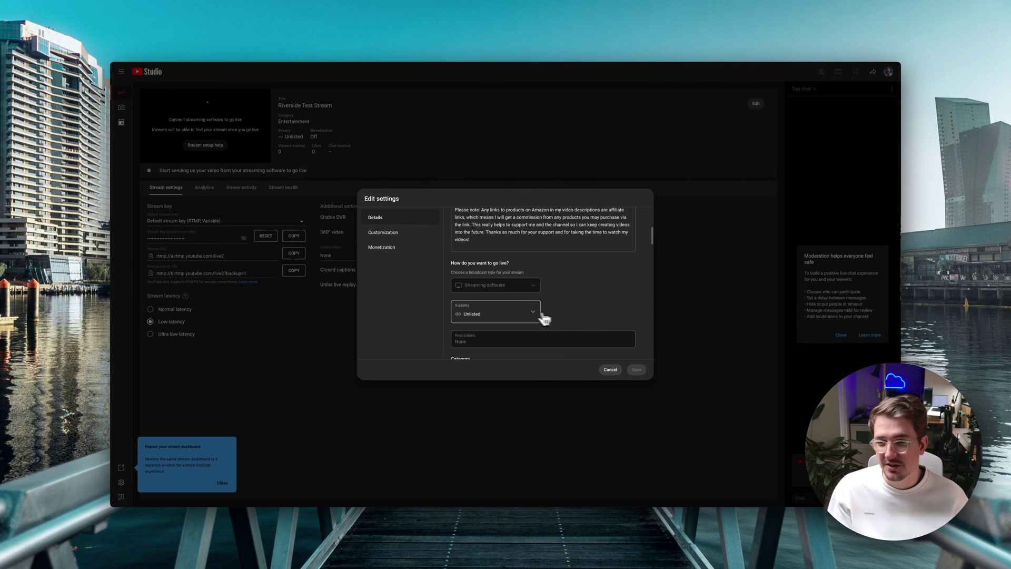
pyautogui.scroll(-1, 545, 319)
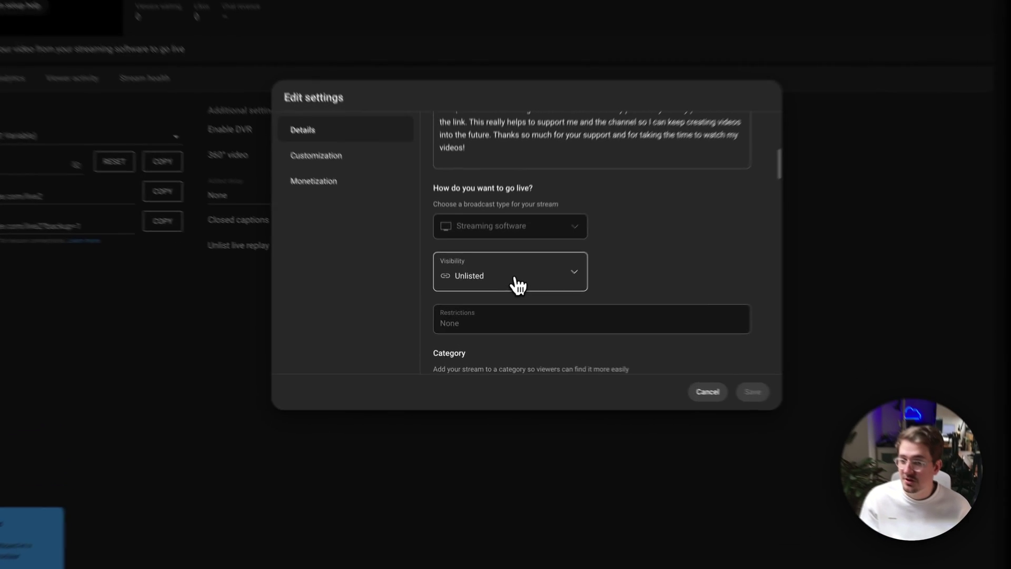
pyautogui.click(500, 306)
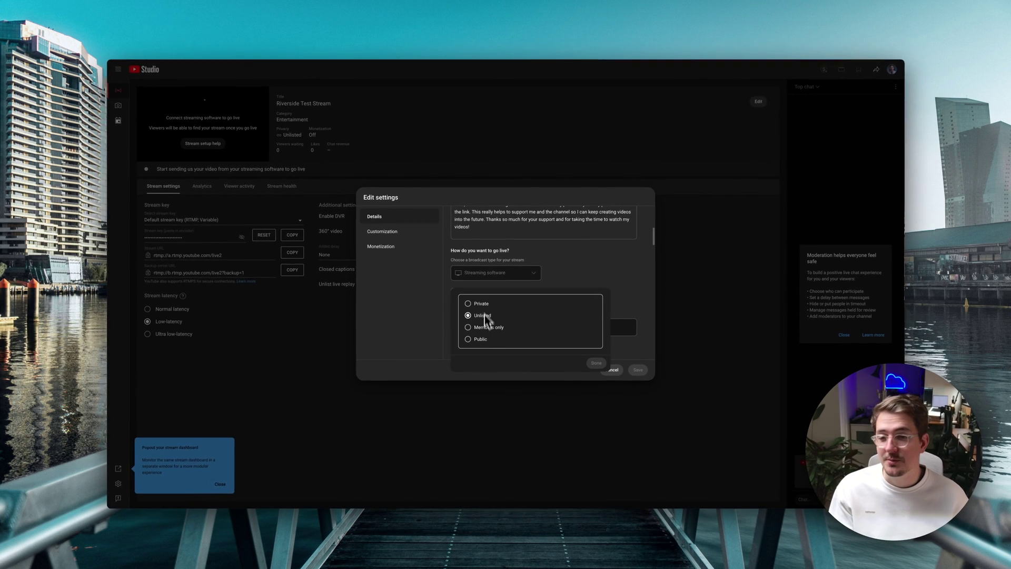
pyautogui.click(482, 315)
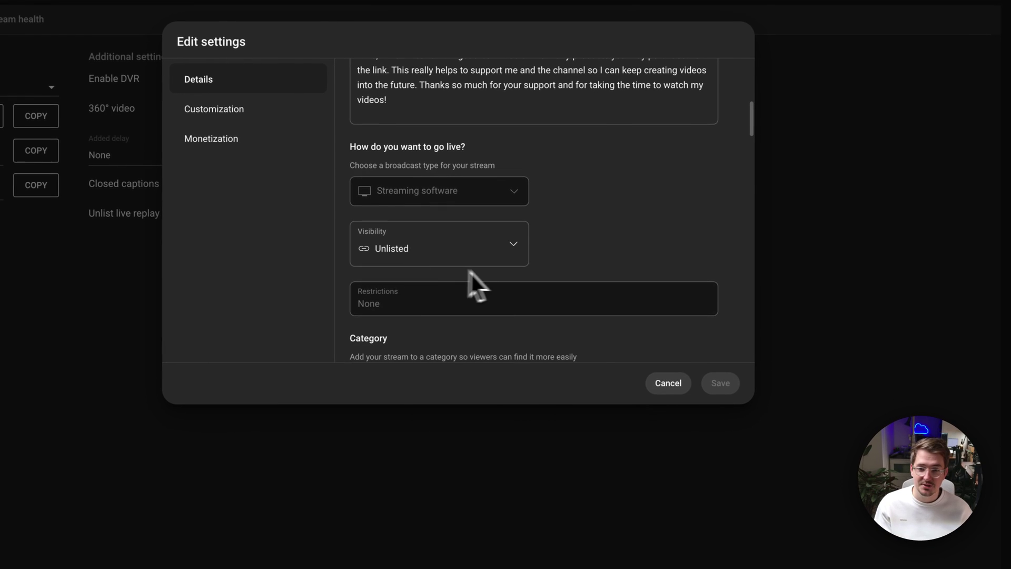
pyautogui.click(673, 388)
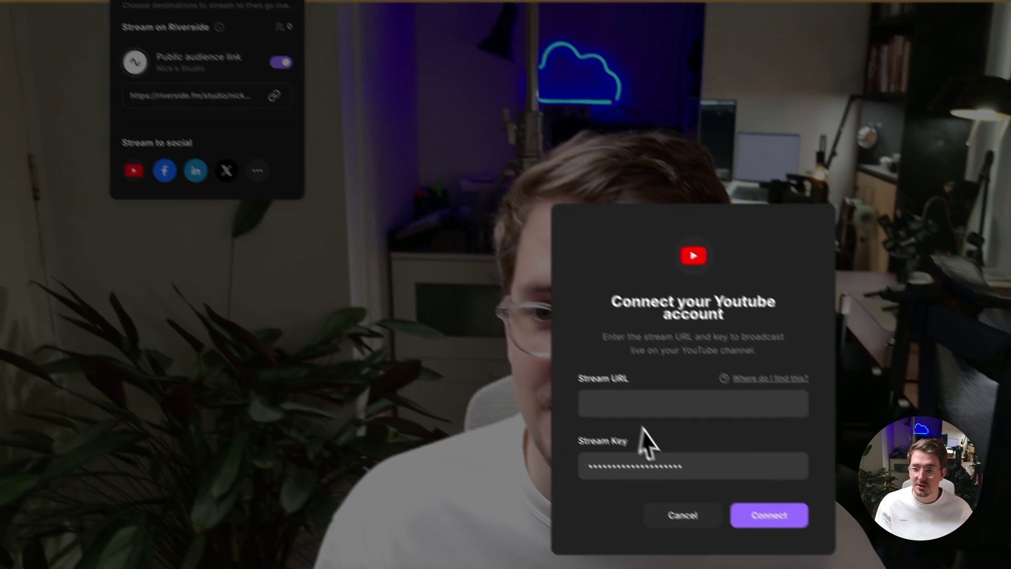
# Paste the stream URL rtmp://a.rtmp.youtube.com/live2 and the stream key, then connect YouTube.
pyautogui.click(822, 529)
pyautogui.write('rtmp://a.rtmp.youtube.com/live2')
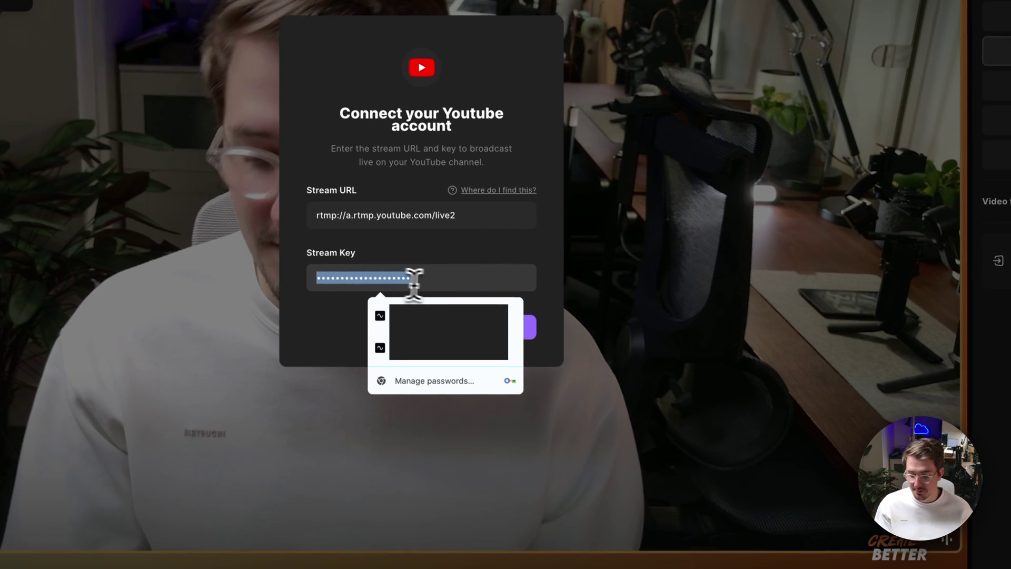
pyautogui.hotkey('ctrl', 'v')
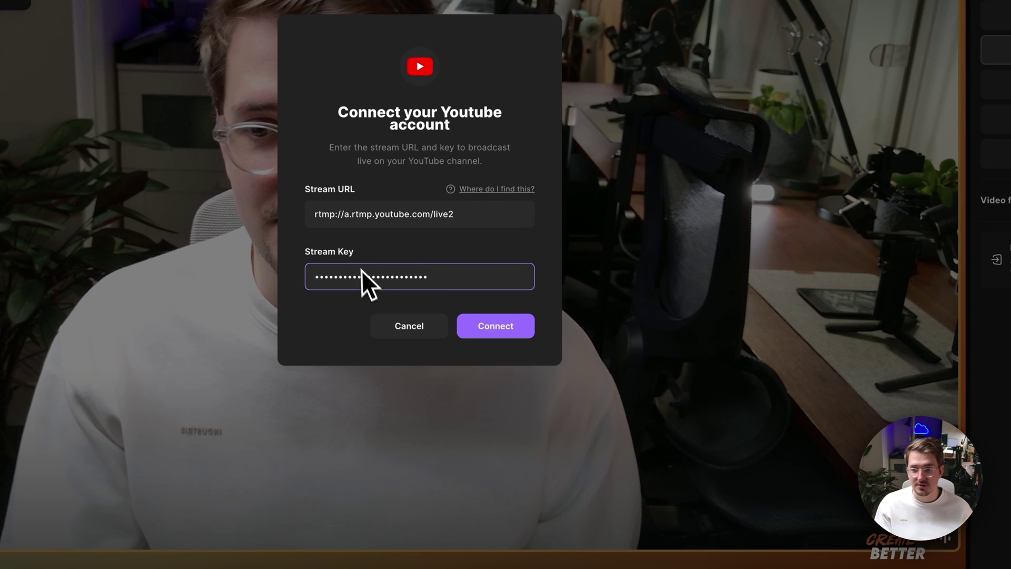
pyautogui.click(504, 337)
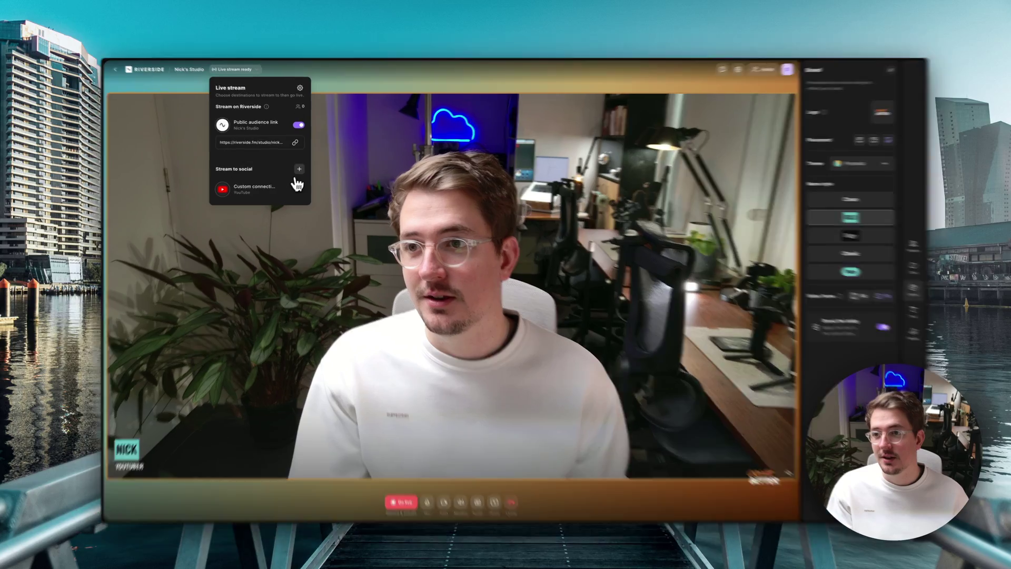
# Add Twitch as a second social destination and authorize Riverside.fm on Twitch.
pyautogui.click(299, 168)
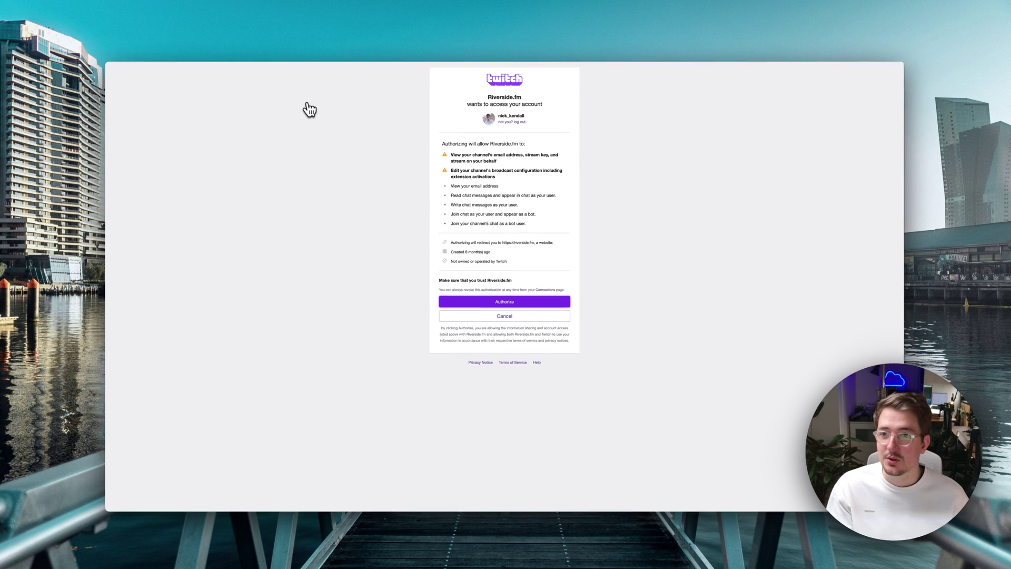
pyautogui.click(524, 291)
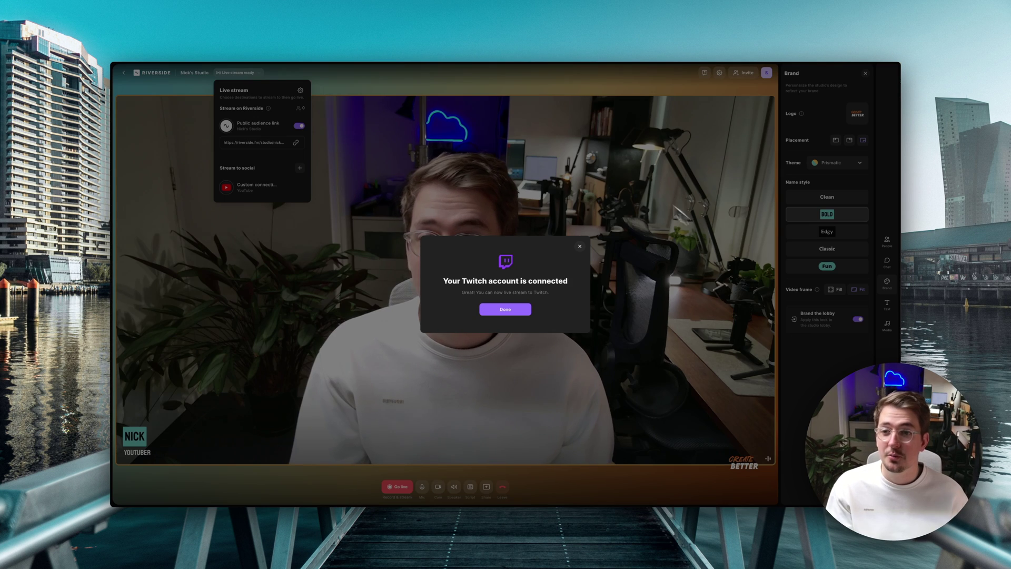
# Dismiss the Twitch confirmation and leave the Twitch destination switched off.
pyautogui.click(519, 309)
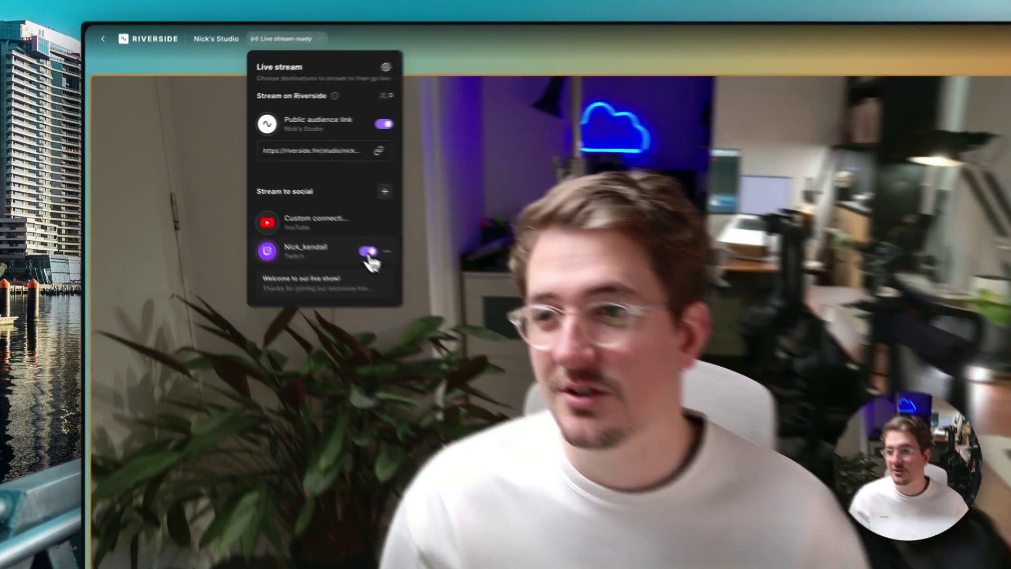
pyautogui.click(289, 205)
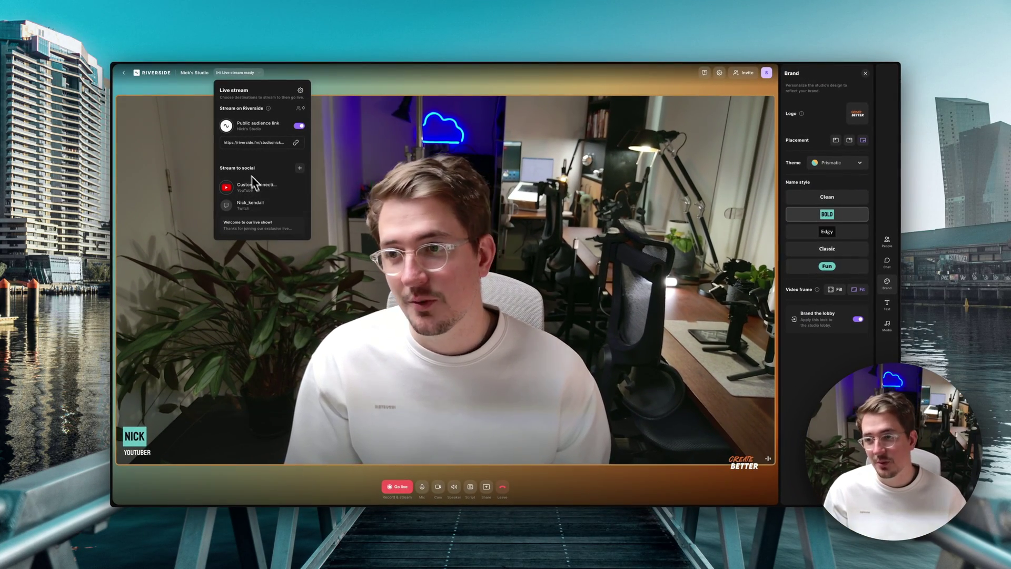
pyautogui.click(288, 206)
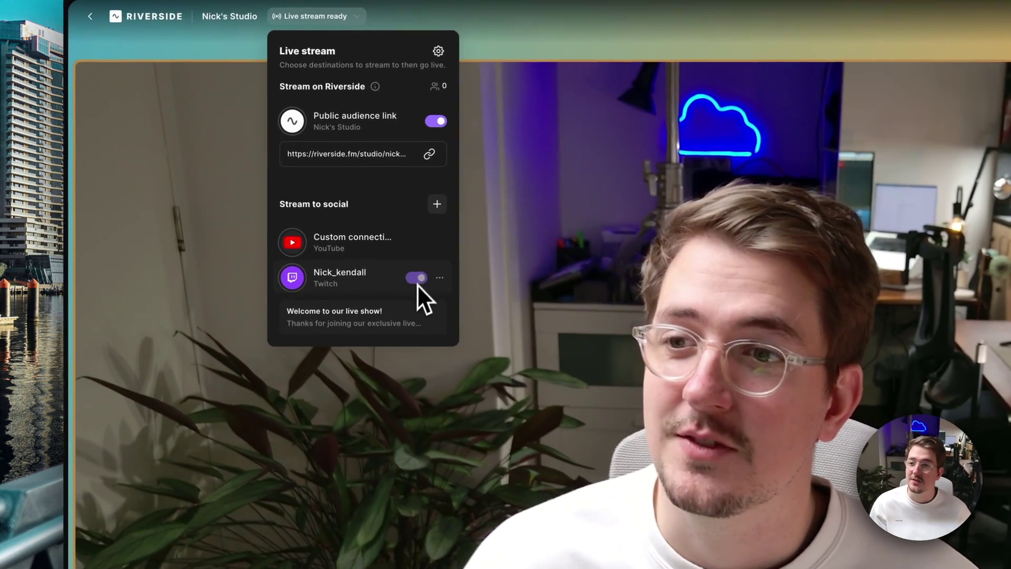
pyautogui.click(416, 278)
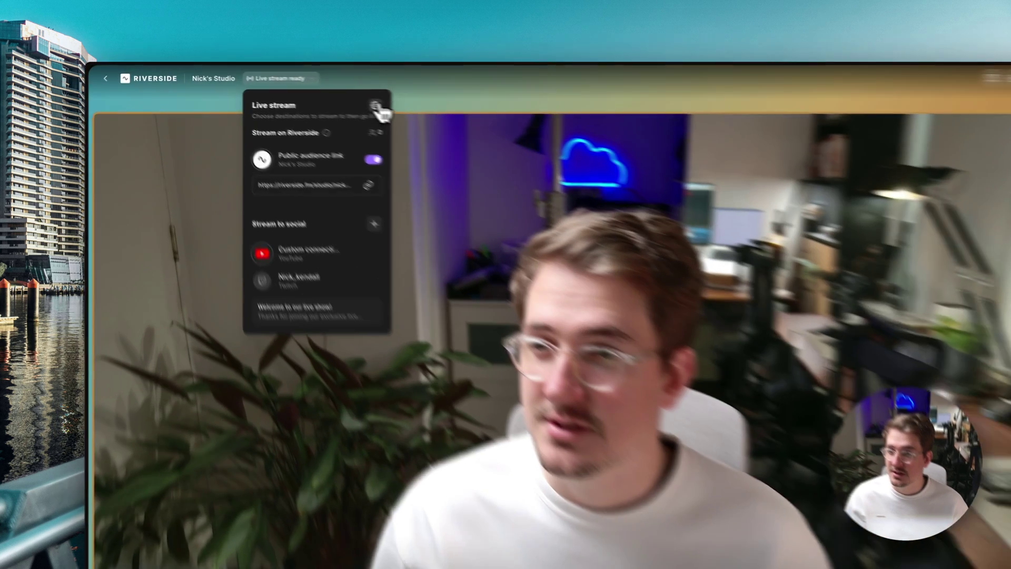
# In live stream settings, keep video quality at 1080p with Remove watermark off.
pyautogui.click(375, 106)
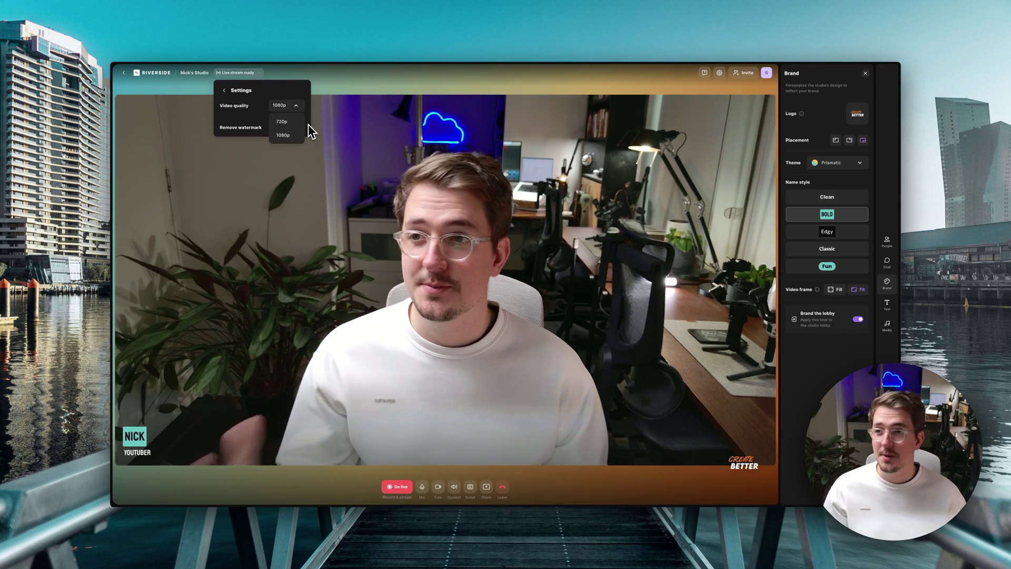
pyautogui.click(284, 135)
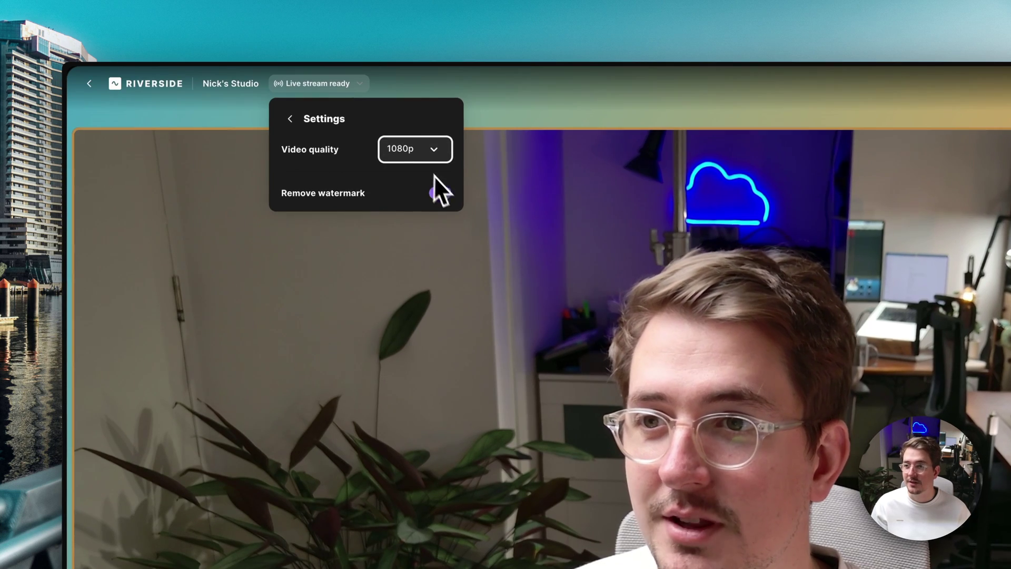
pyautogui.click(440, 193)
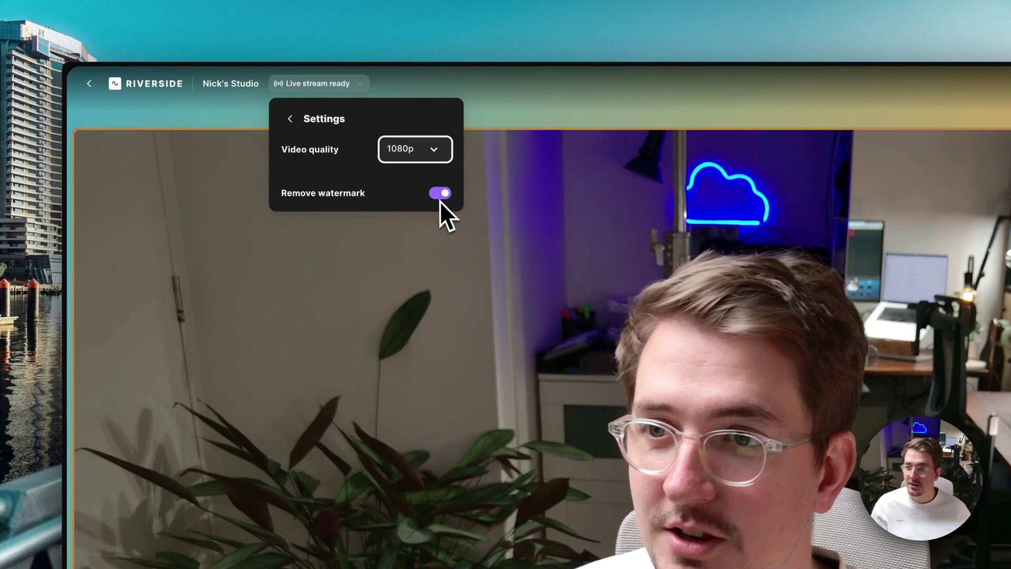
pyautogui.click(440, 193)
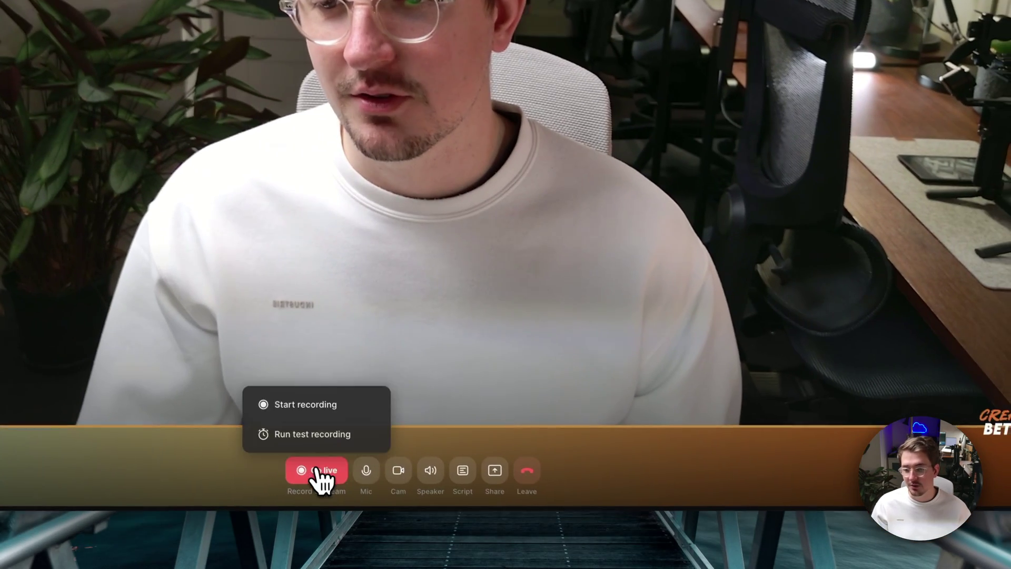
# Start recording and go live, then bring up the People panel with the host's upload progress.
pyautogui.click(323, 477)
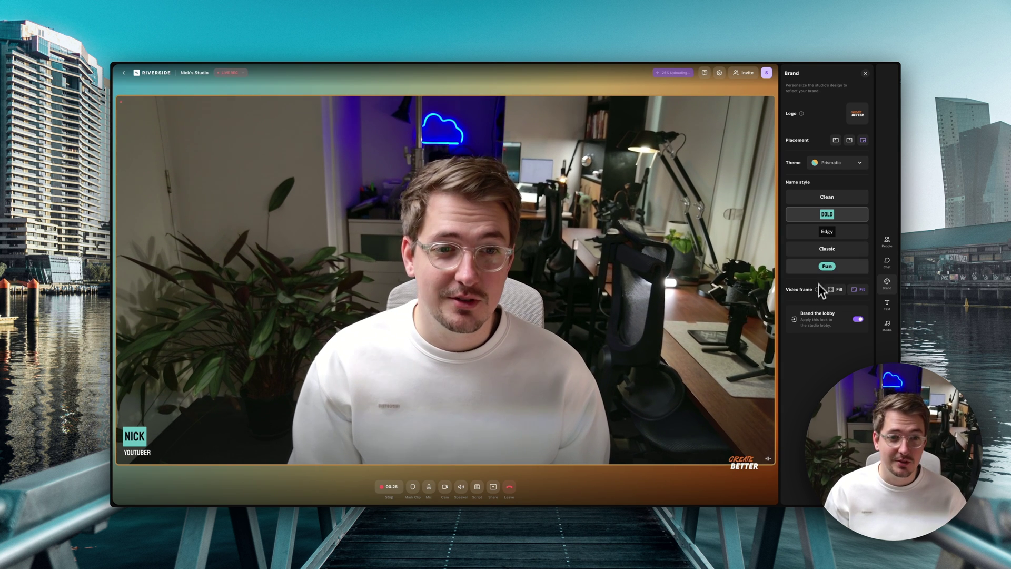
pyautogui.click(887, 240)
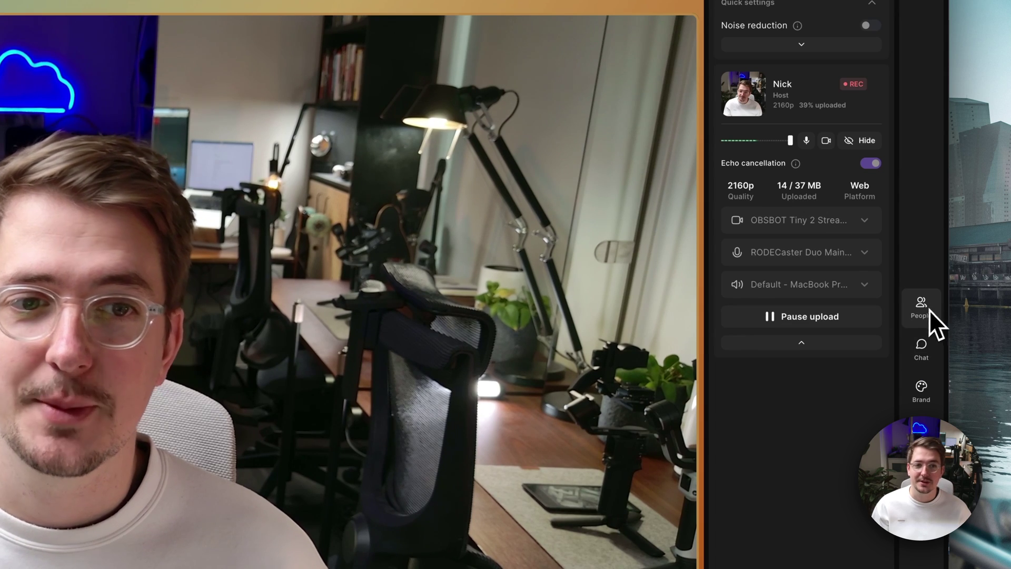
# Pause the host's 2160p track upload while recording continues.
pyautogui.click(787, 316)
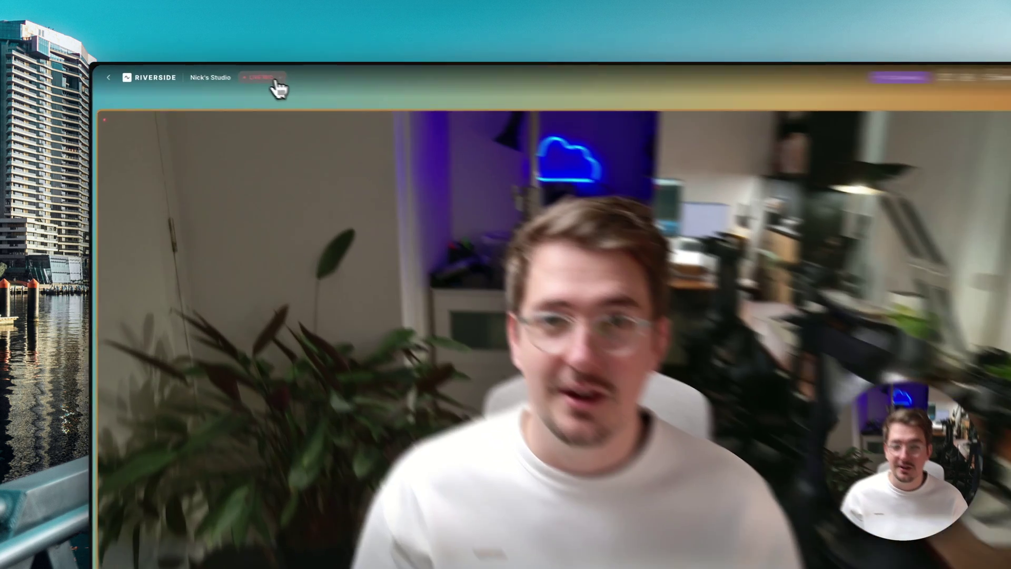
pyautogui.click(242, 72)
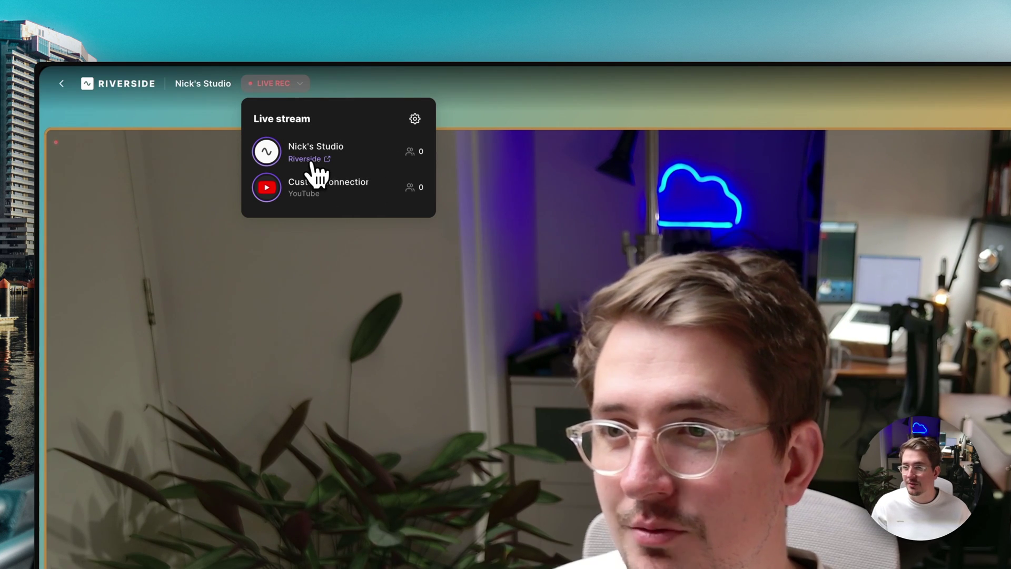
pyautogui.click(318, 164)
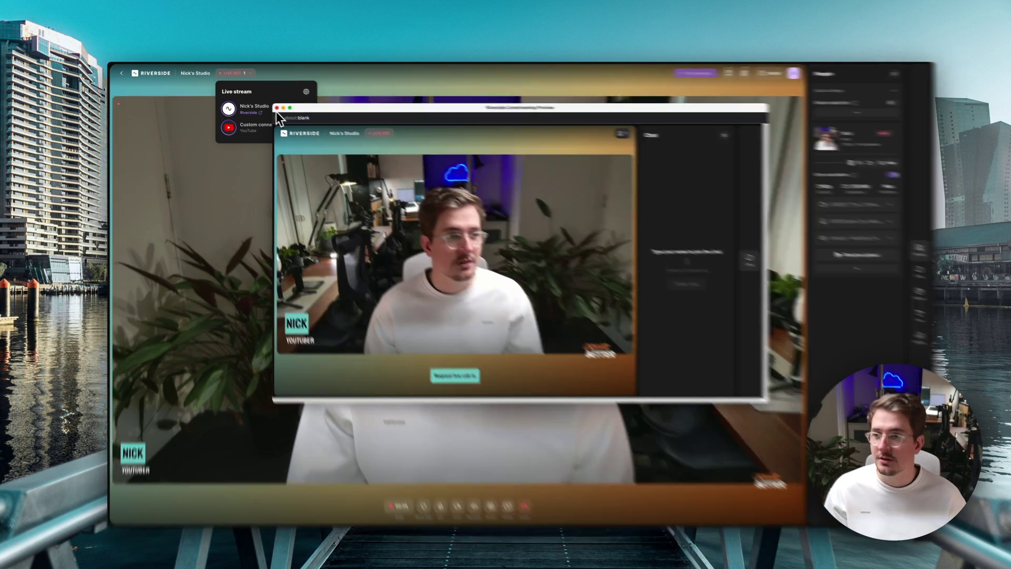
pyautogui.click(272, 105)
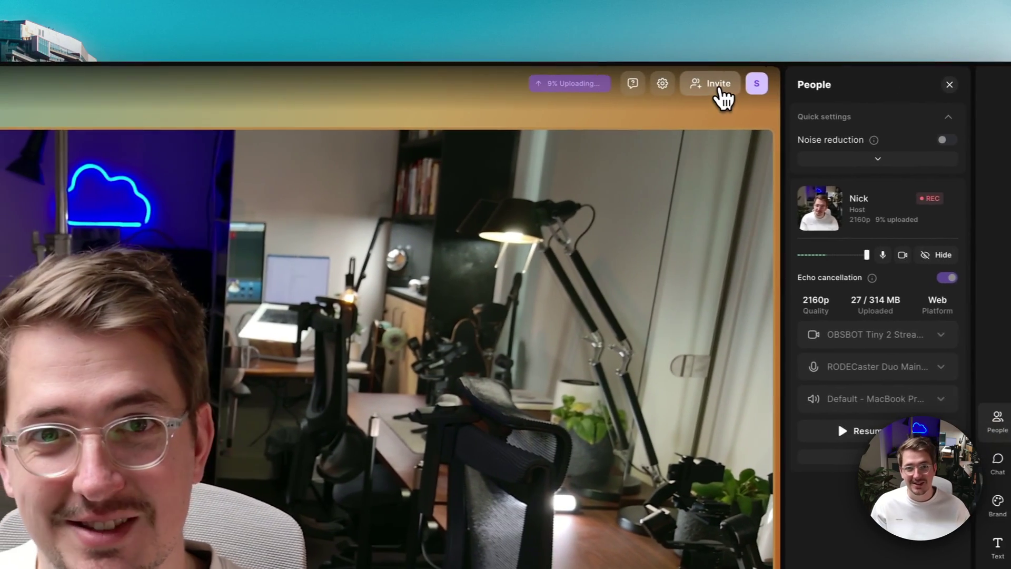
pyautogui.click(720, 90)
pyautogui.click(579, 322)
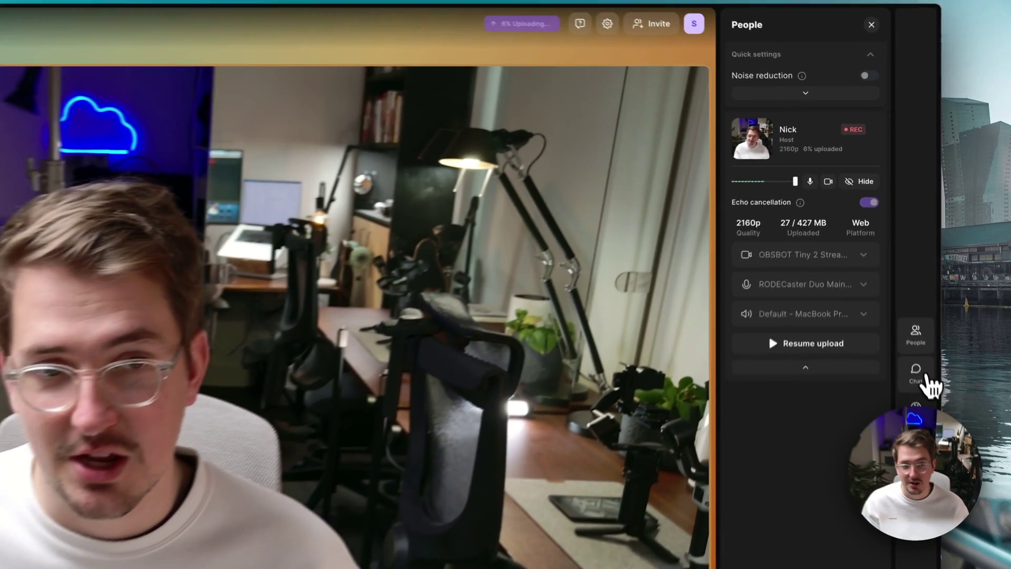
# Look through the live stream chat and studio chat, then switch to the lower-third Text options.
pyautogui.click(889, 264)
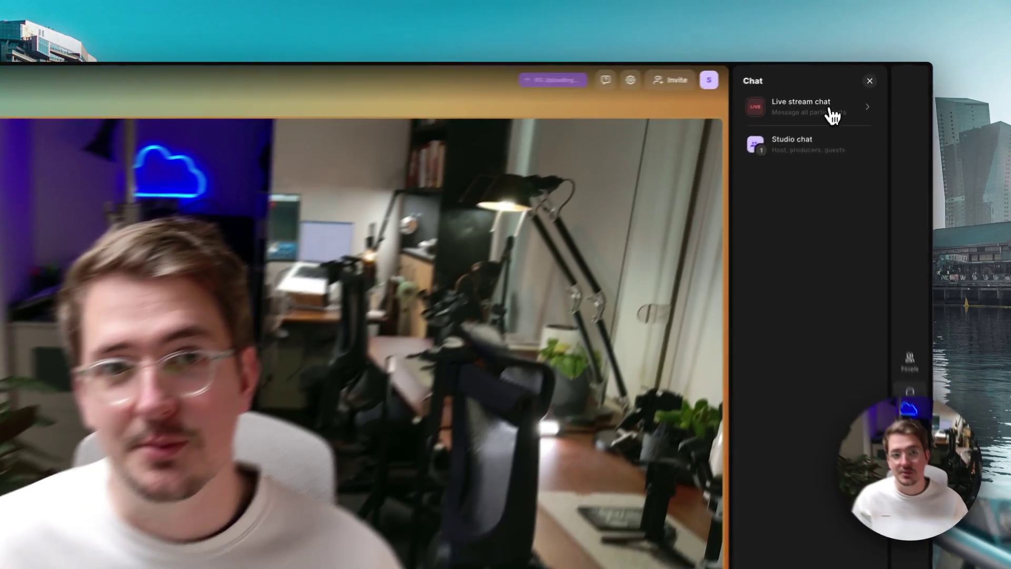
pyautogui.click(834, 88)
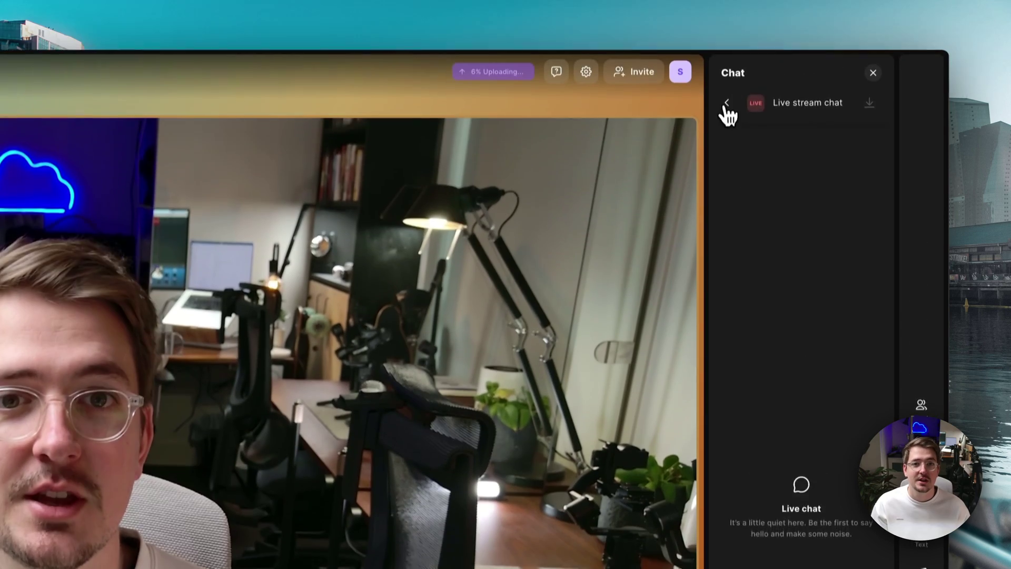
pyautogui.click(730, 115)
pyautogui.click(804, 172)
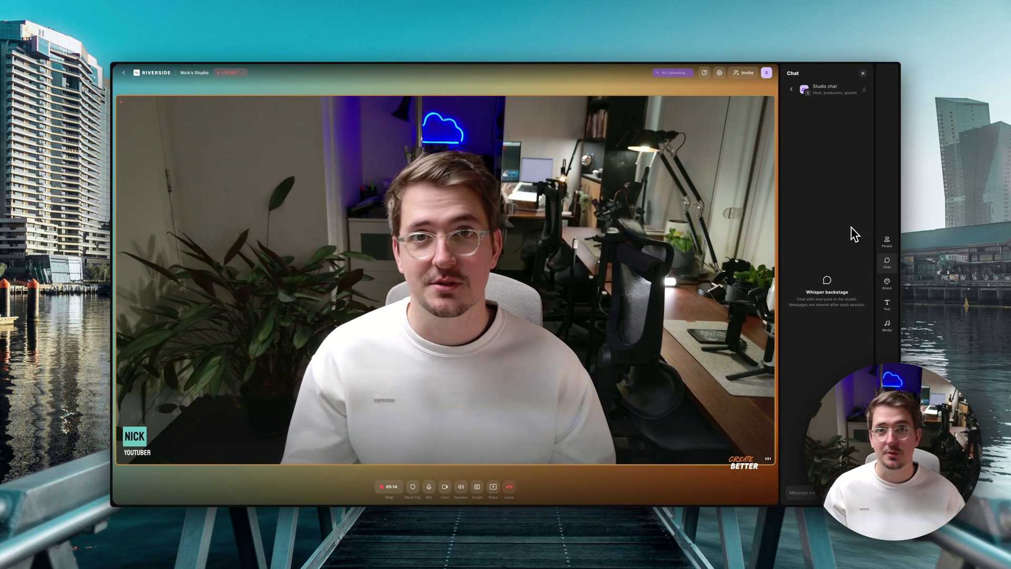
pyautogui.click(791, 90)
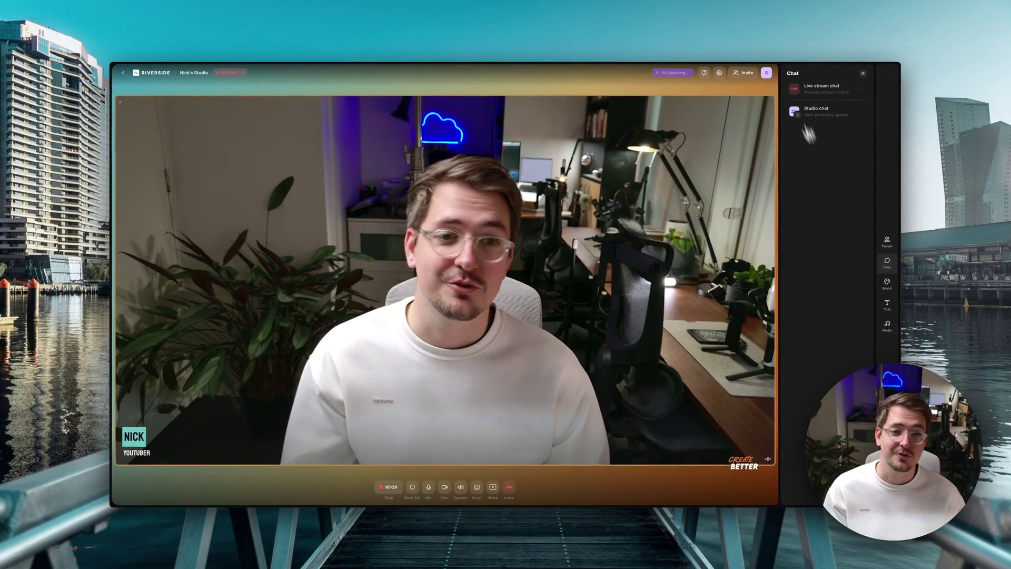
pyautogui.click(882, 301)
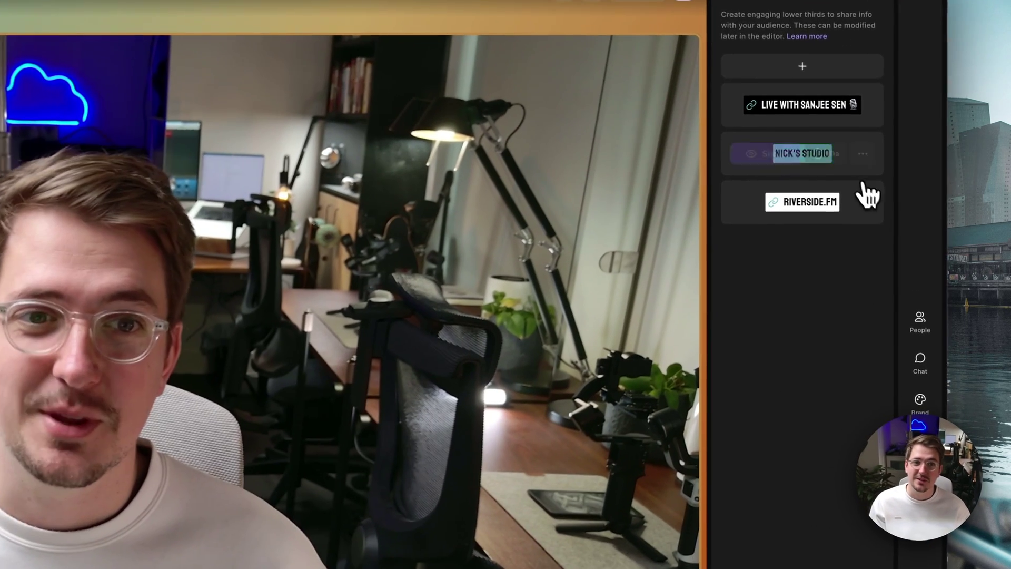
# Show the studio-name and guest lower thirds for 10s each, then bring up the Media sounds list.
pyautogui.click(839, 156)
pyautogui.click(775, 164)
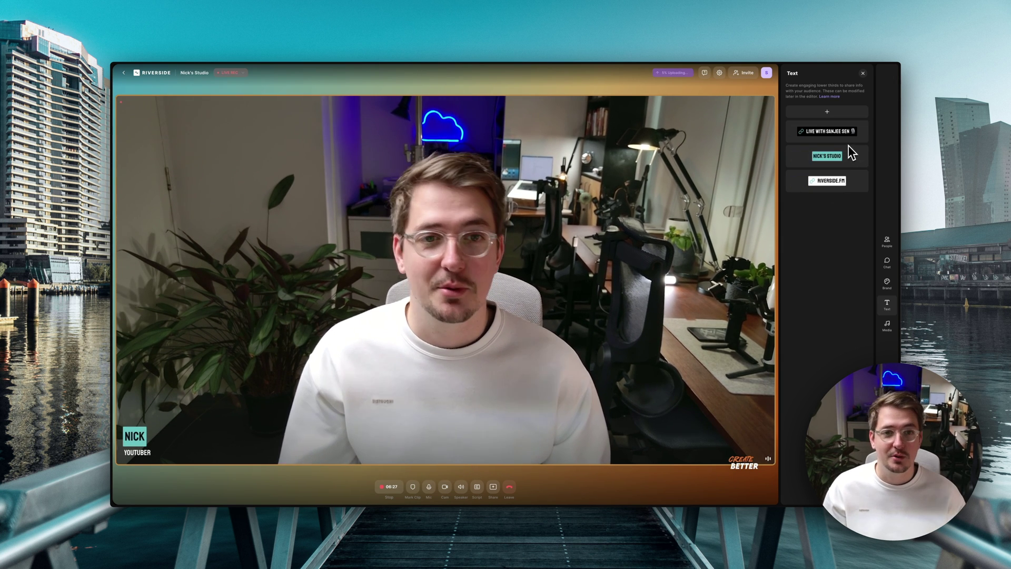
pyautogui.click(809, 133)
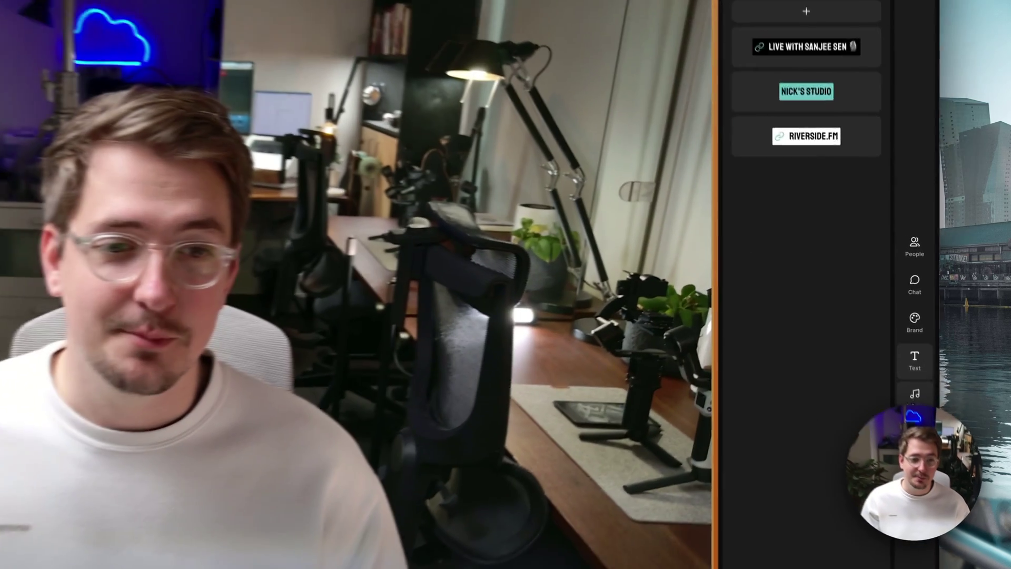
pyautogui.click(887, 325)
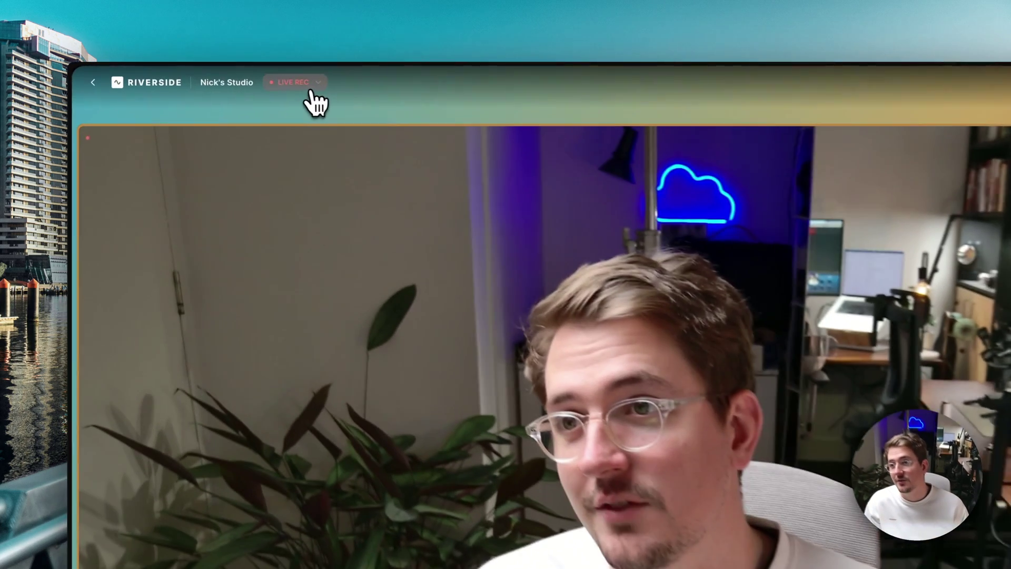
pyautogui.click(236, 72)
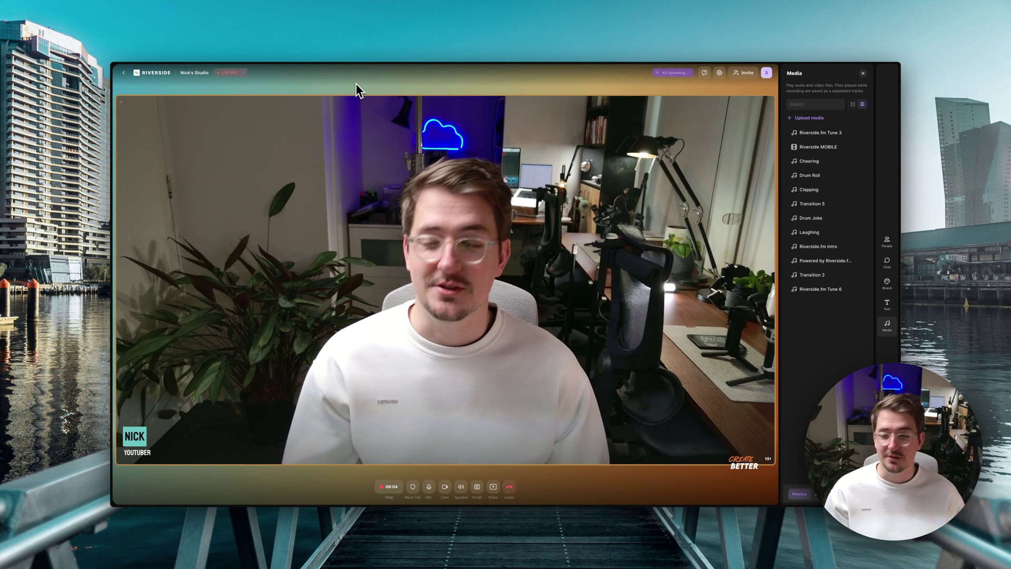
# Stop the recording and the YouTube live stream from the bottom toolbar.
pyautogui.click(390, 487)
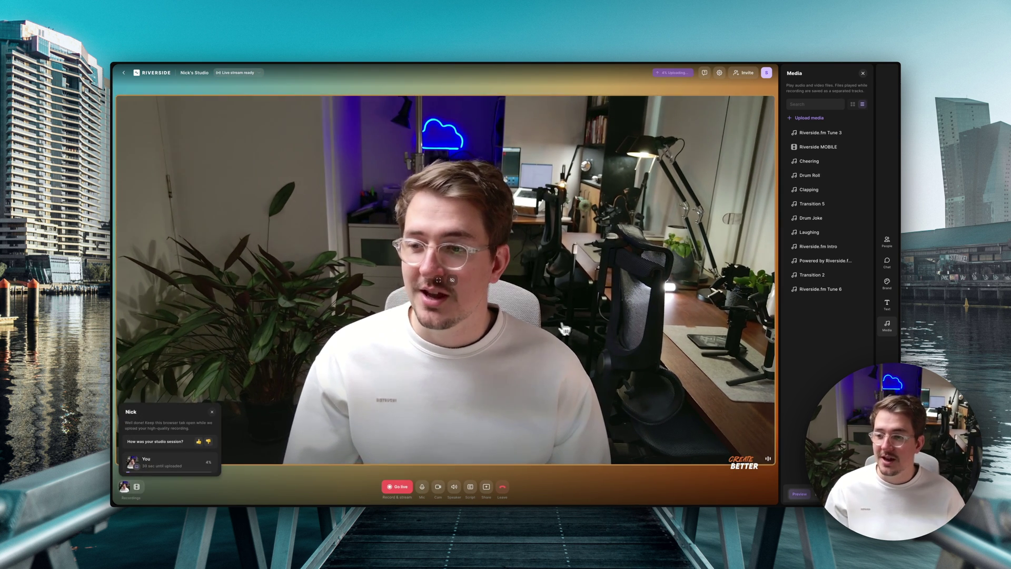